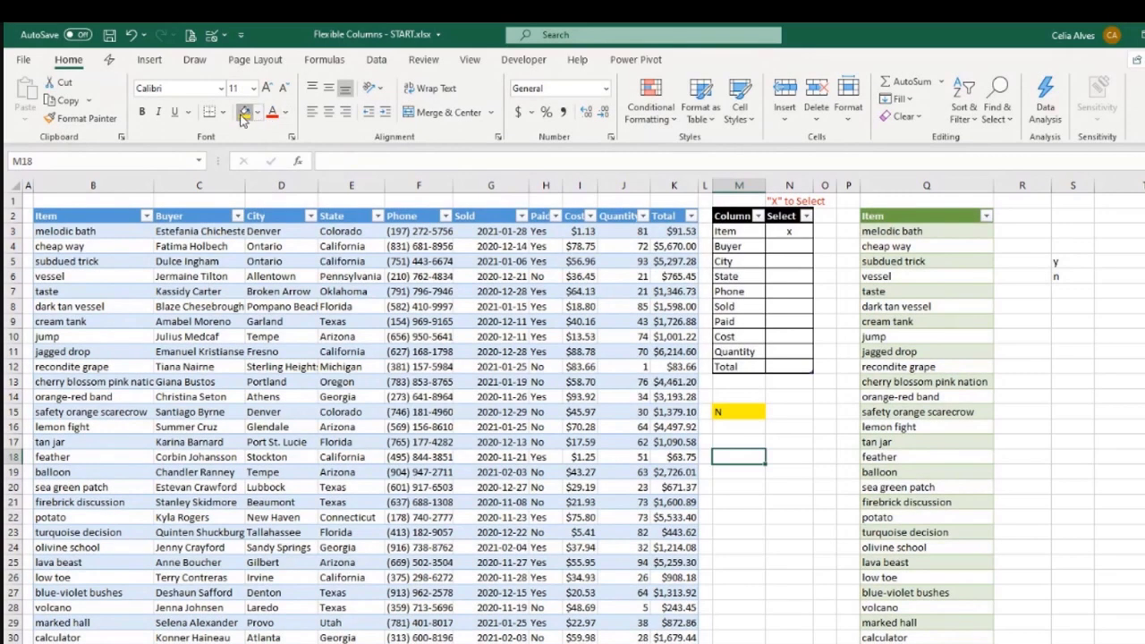
# - Apply a yellow fill to cell M18, then undo it
pyautogui.click(245, 112)
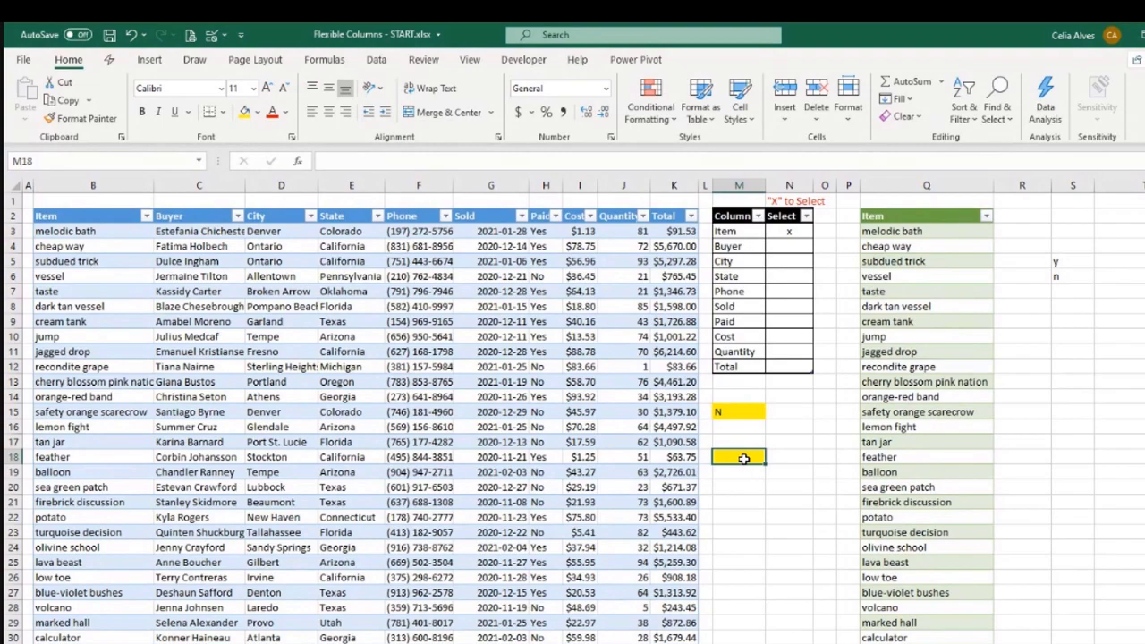
pyautogui.hotkey('ctrl', 'z')
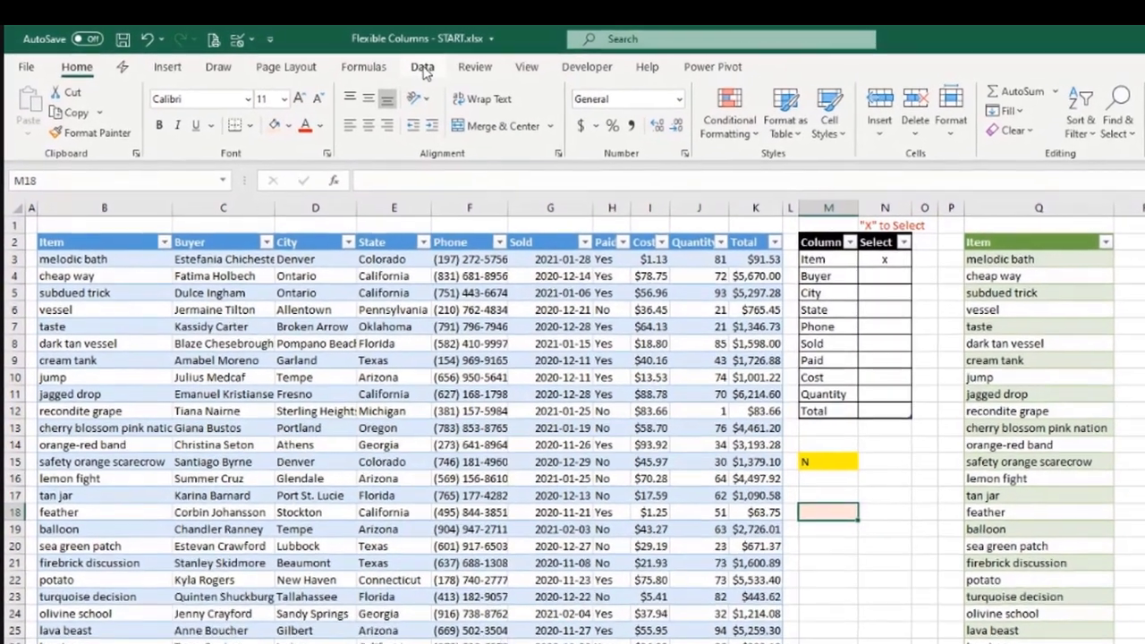
# - Add List data validation to M18 with the source y,n
pyautogui.click(378, 61)
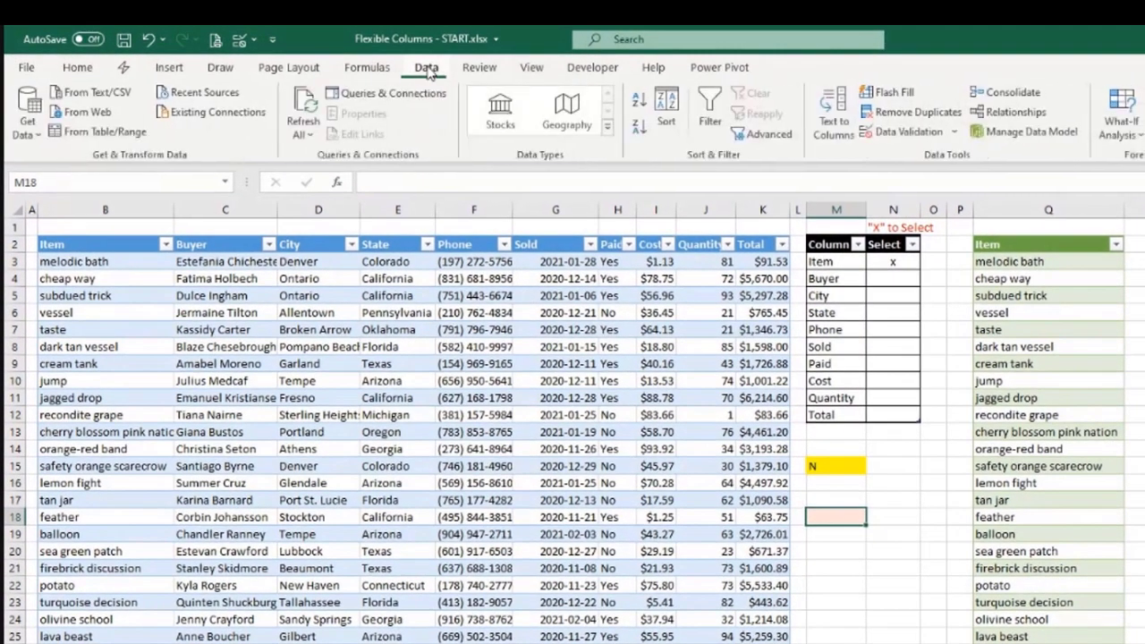
pyautogui.click(909, 133)
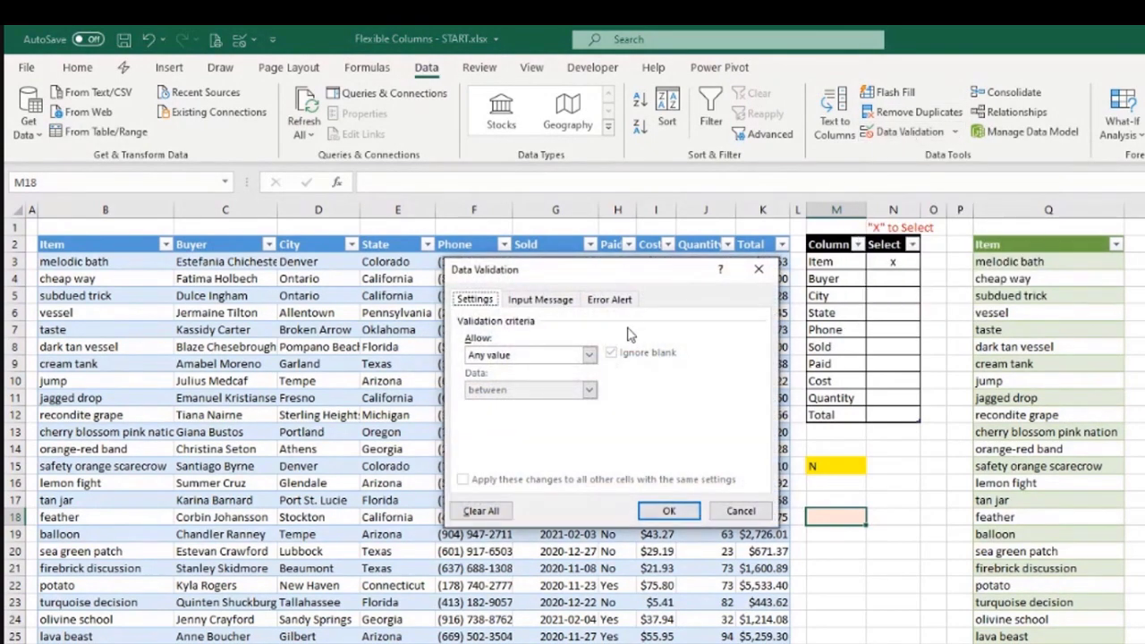
pyautogui.click(590, 355)
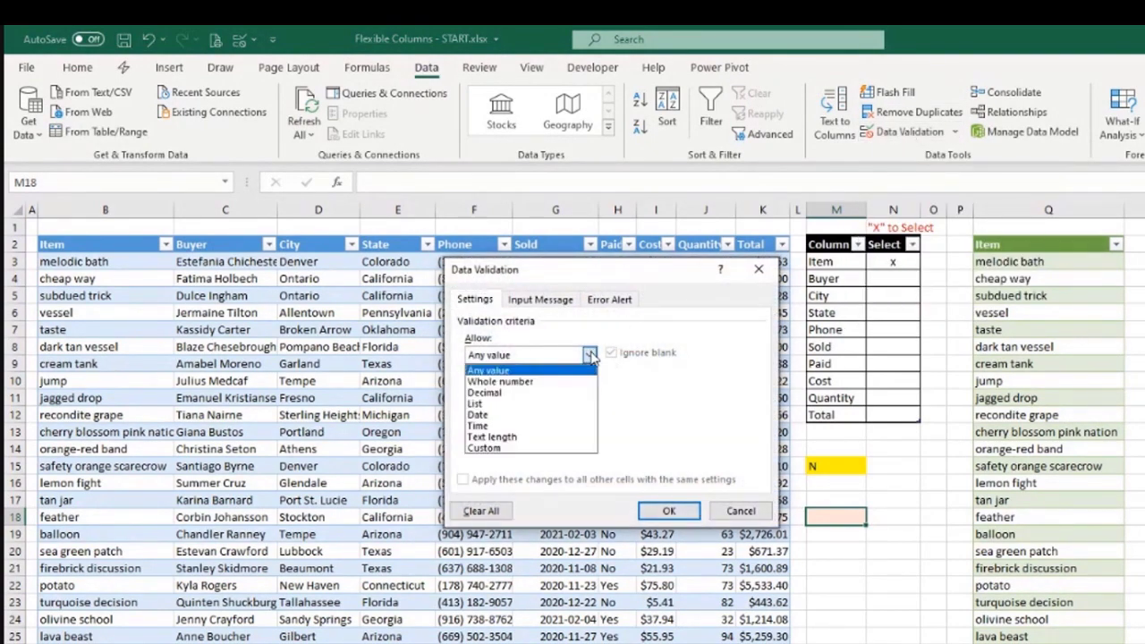
pyautogui.click(474, 404)
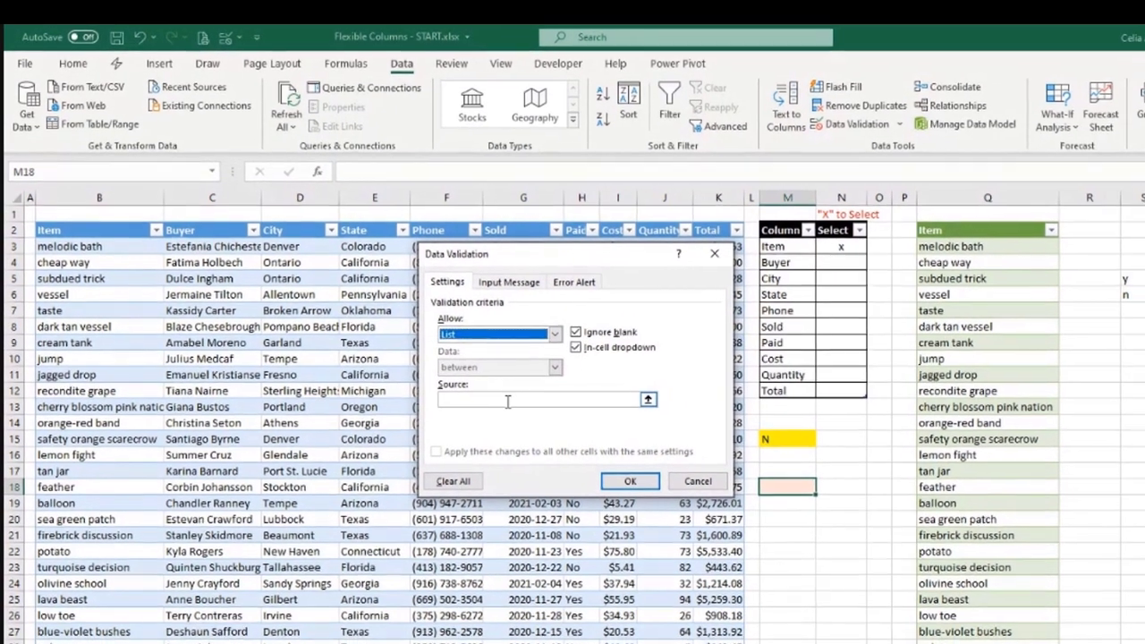
pyautogui.click(539, 428)
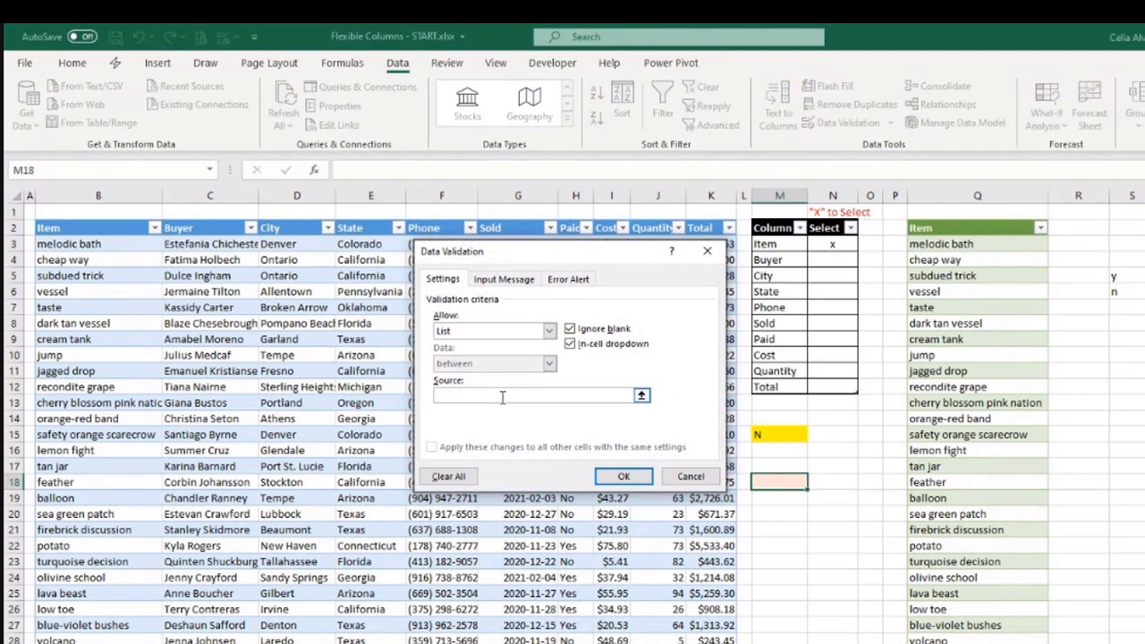
pyautogui.write('y,n')
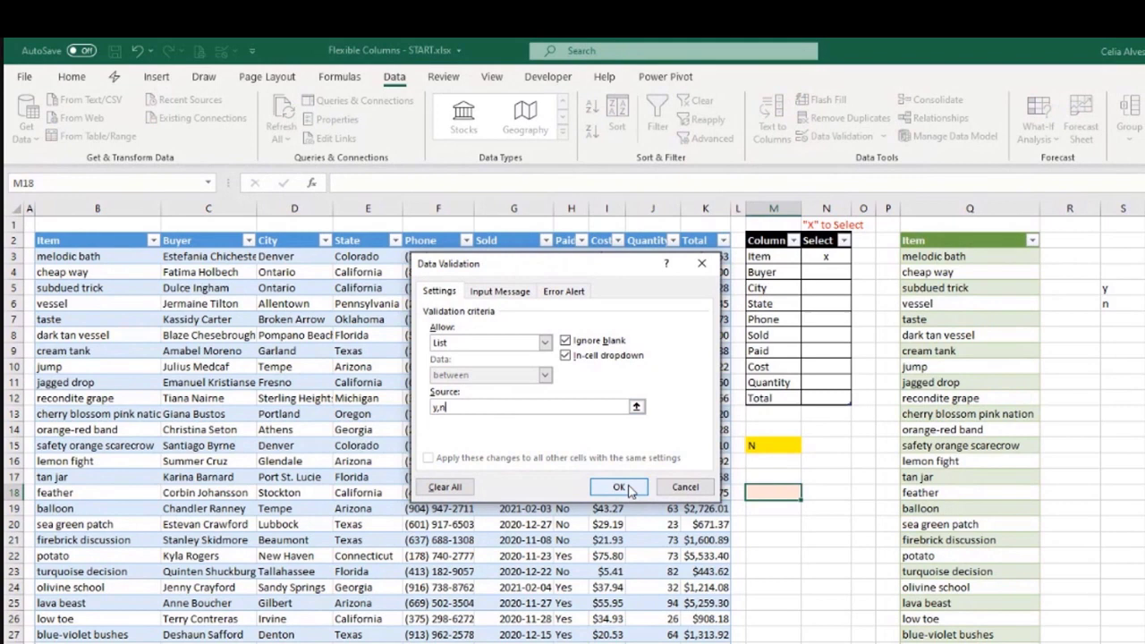
pyautogui.click(619, 487)
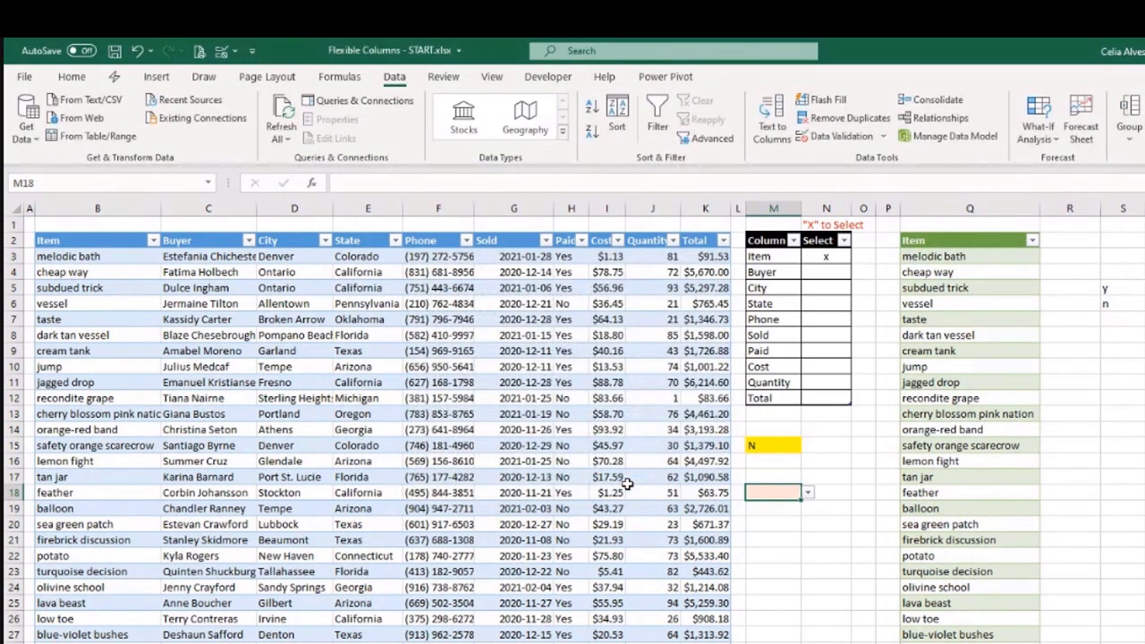
# - Pick y and then n from M18's dropdown list
pyautogui.click(791, 509)
pyautogui.click(788, 493)
pyautogui.click(808, 492)
pyautogui.click(800, 508)
pyautogui.click(808, 492)
pyautogui.click(802, 517)
# - Enter lowercase y in M18, then try uppercase Y and cancel the rejection error
pyautogui.write('y')
pyautogui.press('Return')
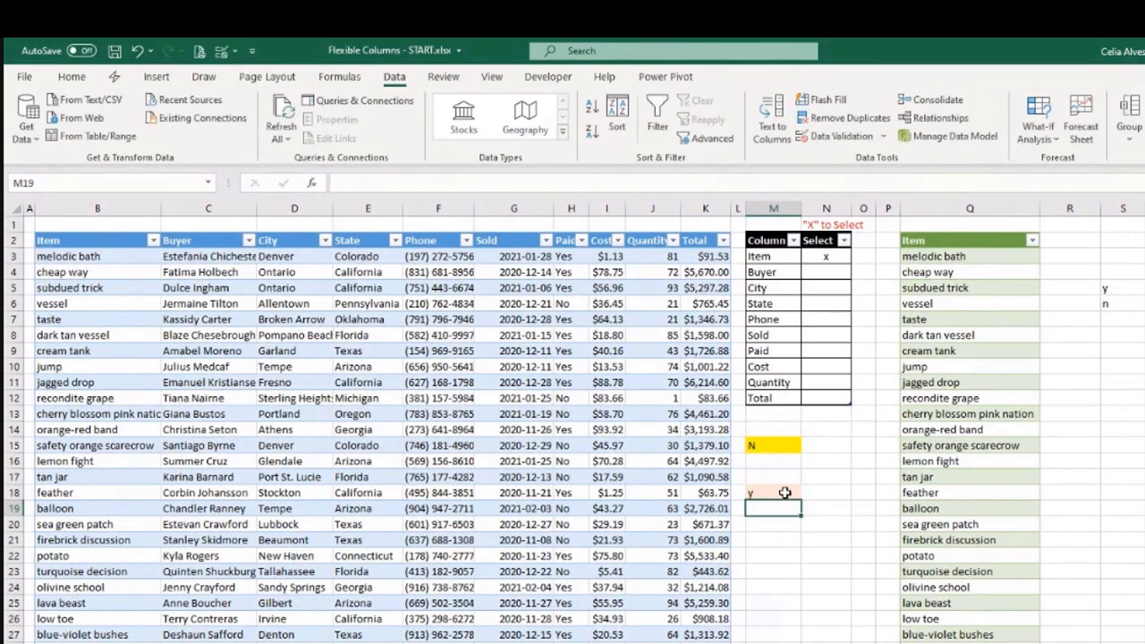
pyautogui.click(785, 493)
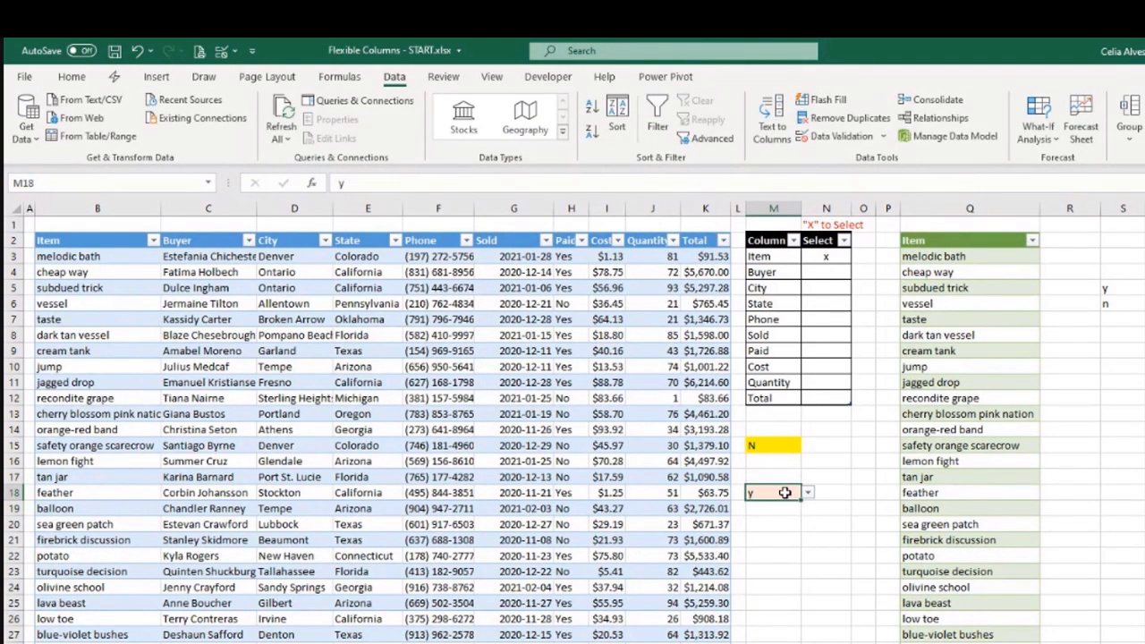
pyautogui.write('Y')
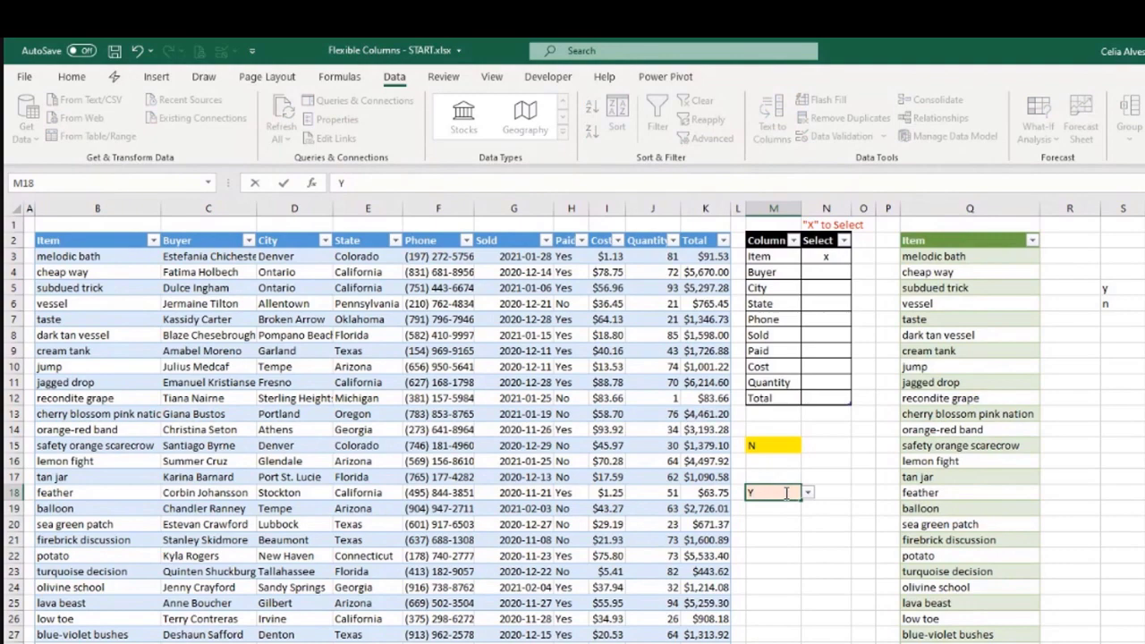
pyautogui.press('Return')
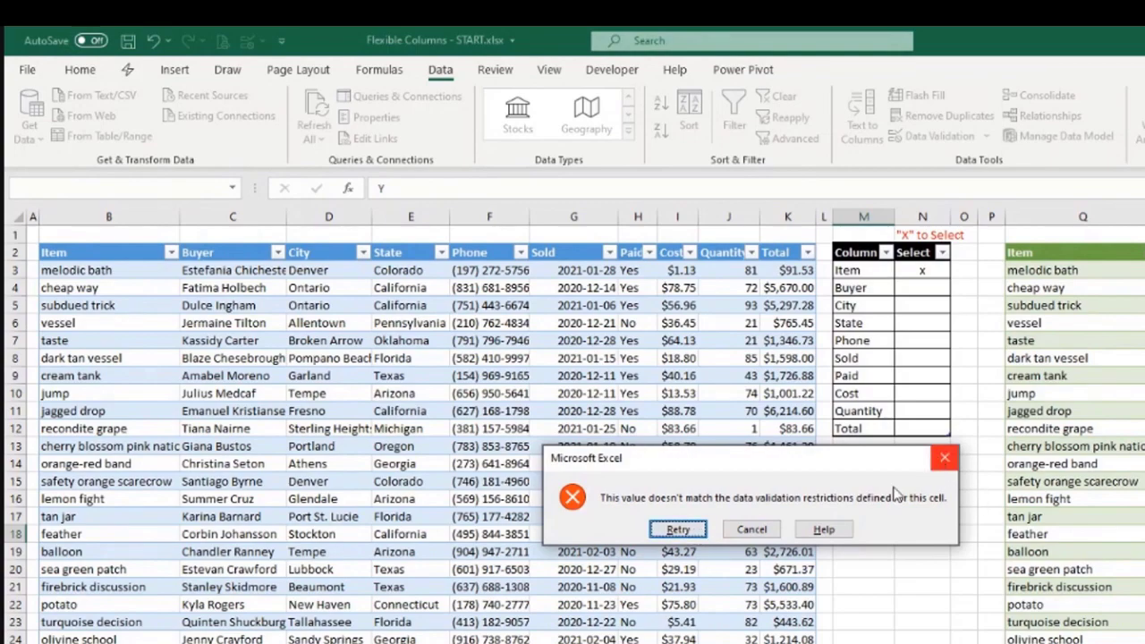
pyautogui.click(754, 531)
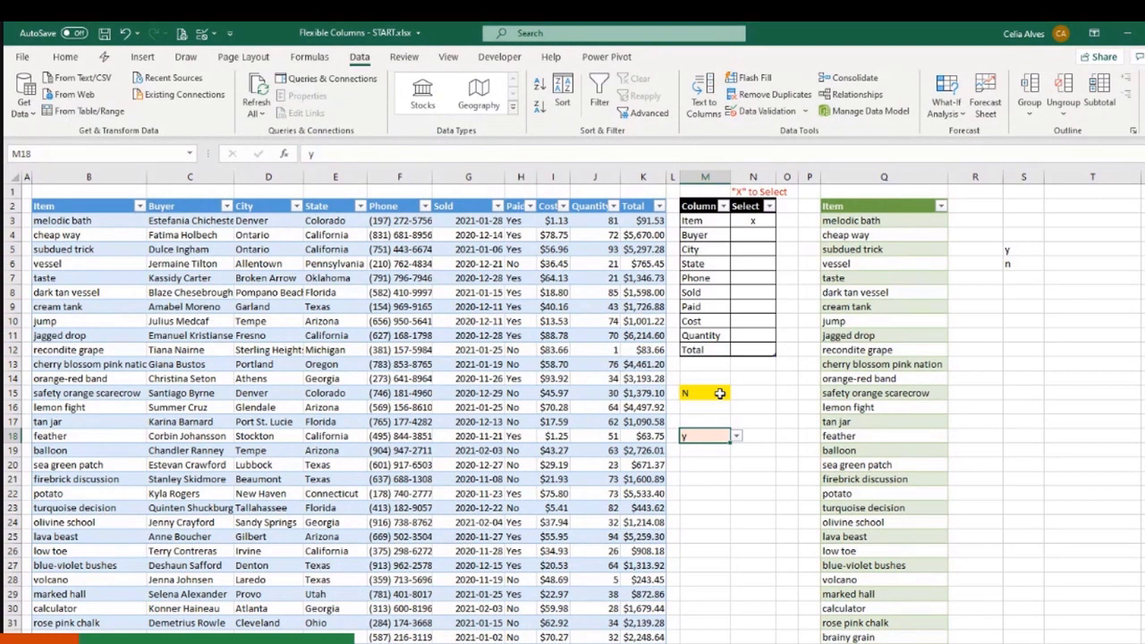
pyautogui.click(1029, 251)
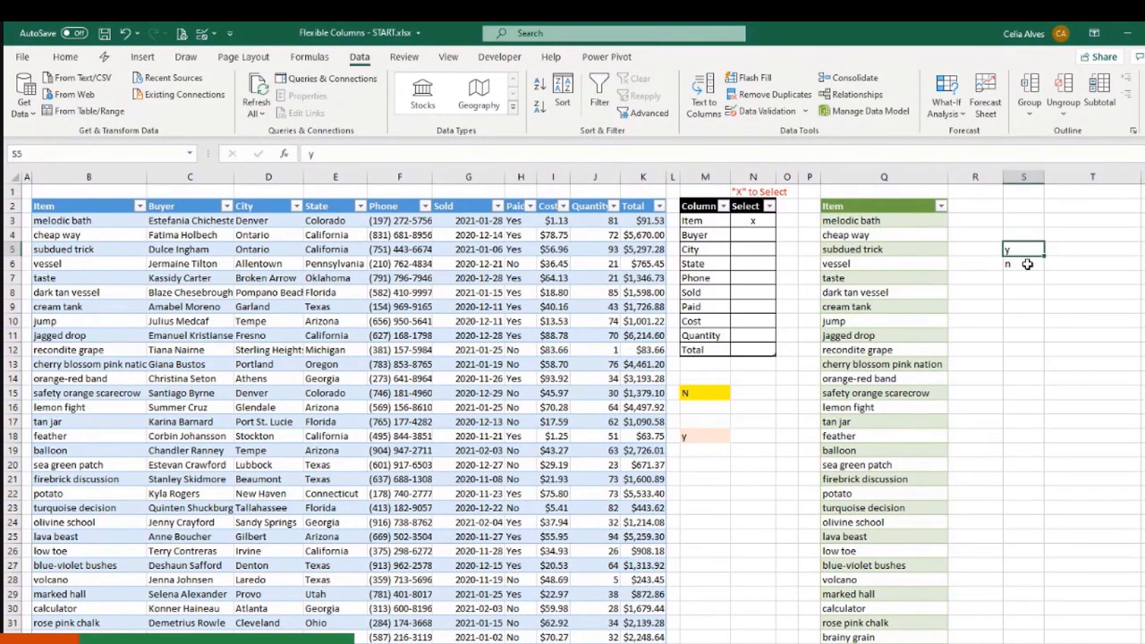
pyautogui.click(1027, 265)
pyautogui.moveTo(1025, 251); pyautogui.dragTo(1027, 265)
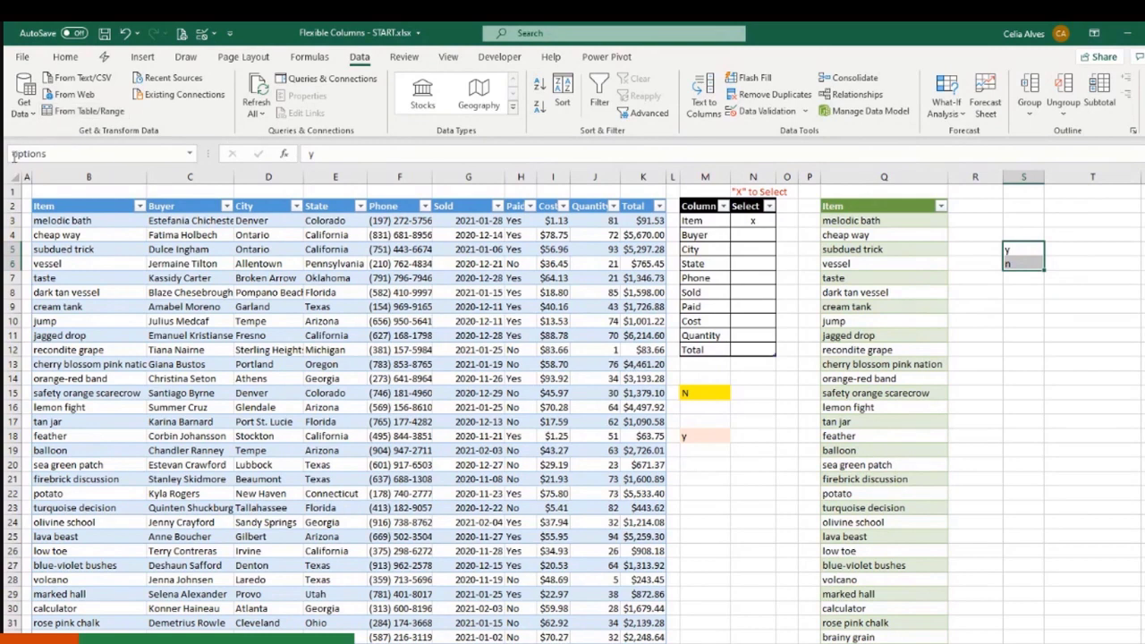
pyautogui.click(71, 154)
pyautogui.click(71, 153)
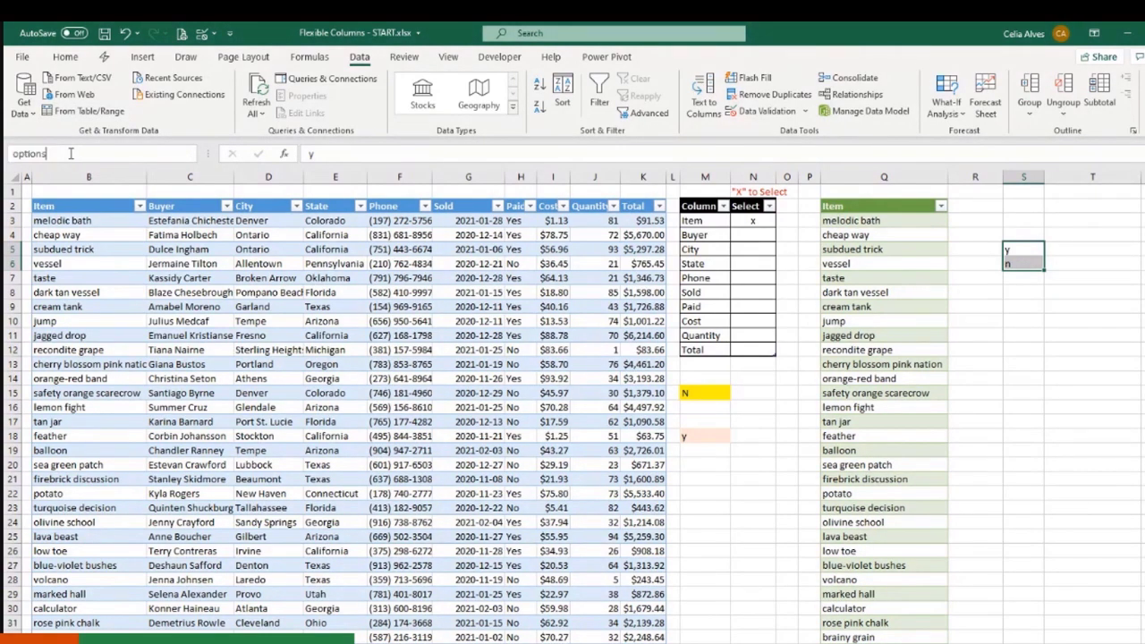
pyautogui.click(1018, 340)
pyautogui.click(1018, 256)
pyautogui.moveTo(1019, 257); pyautogui.dragTo(1020, 264)
pyautogui.click(693, 391)
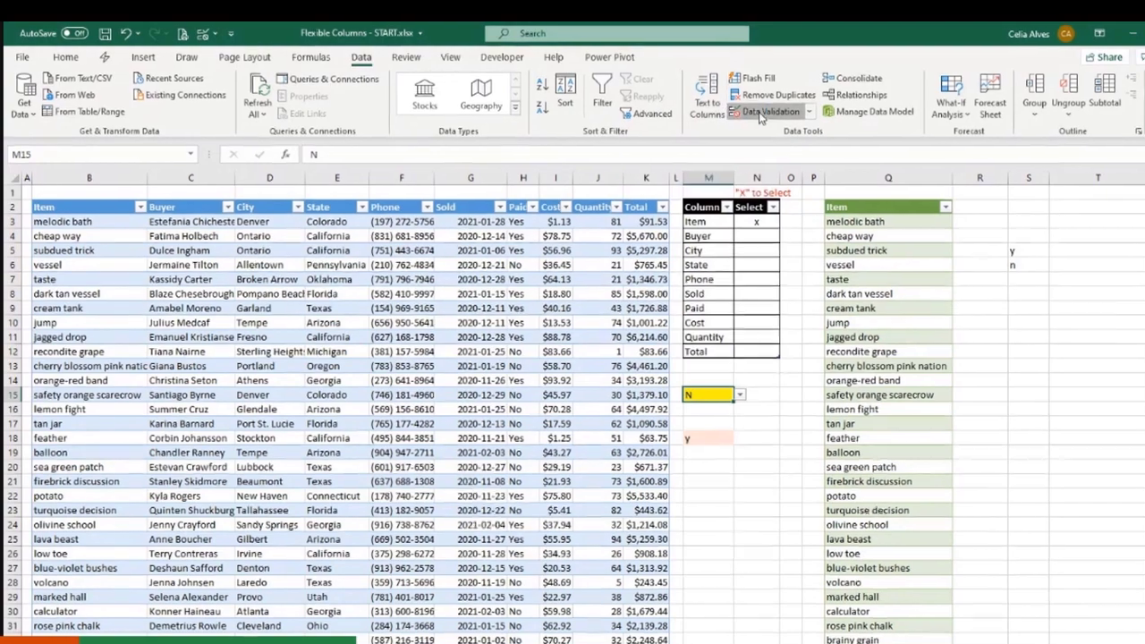
# - Replace M15's list source with the named range options, inserted from the F3 name list
pyautogui.click(760, 115)
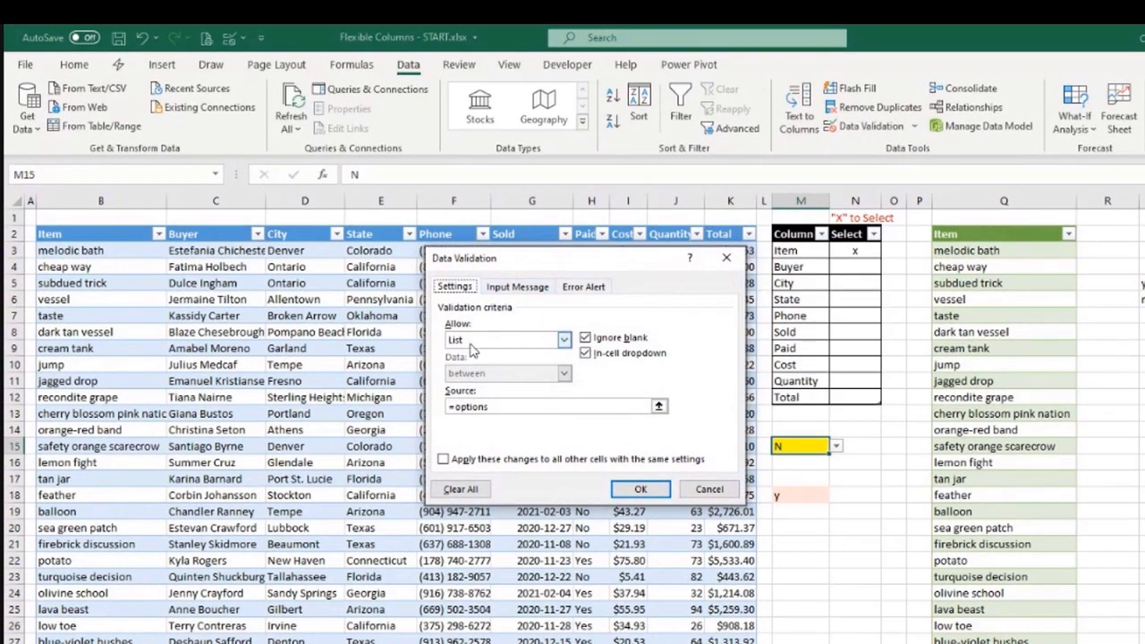
pyautogui.moveTo(494, 407); pyautogui.dragTo(426, 407)
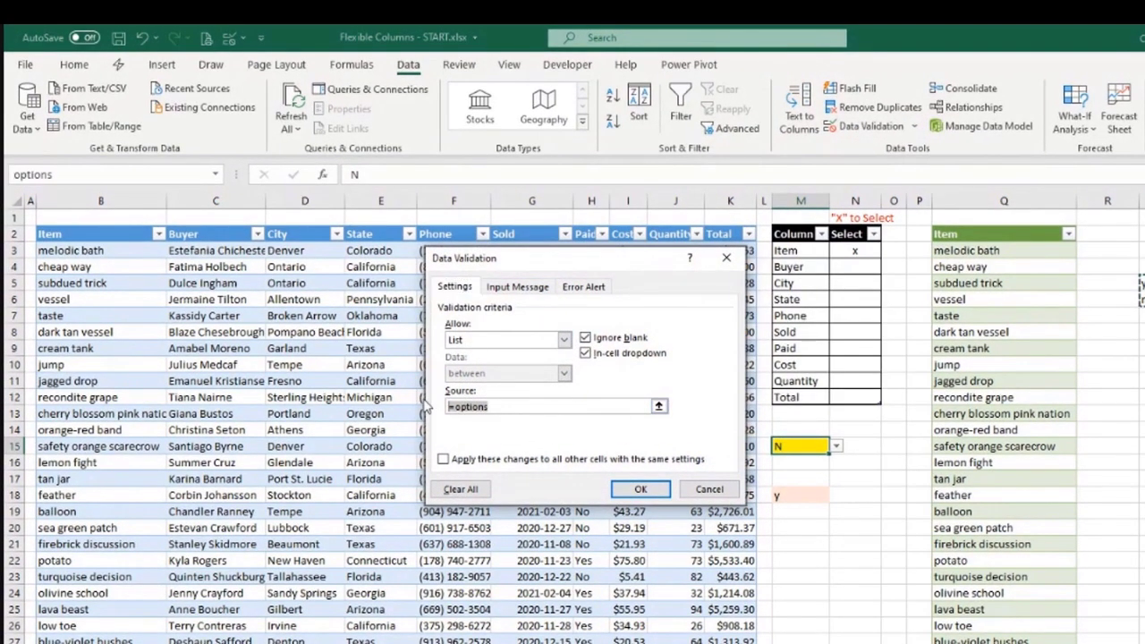
pyautogui.press('BackSpace')
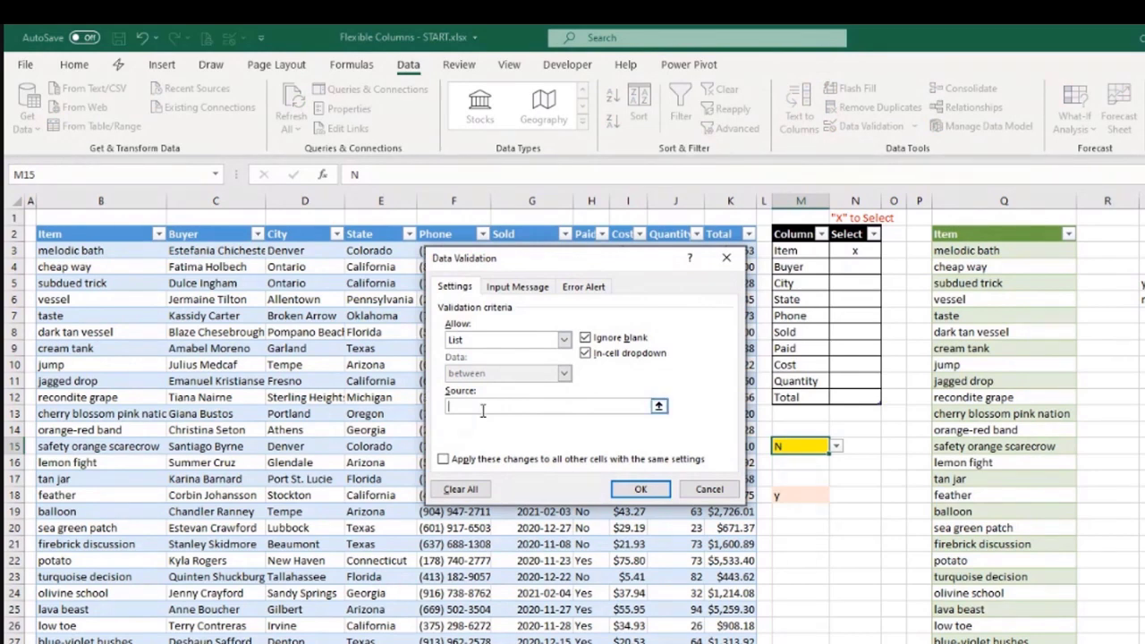
pyautogui.press('F3')
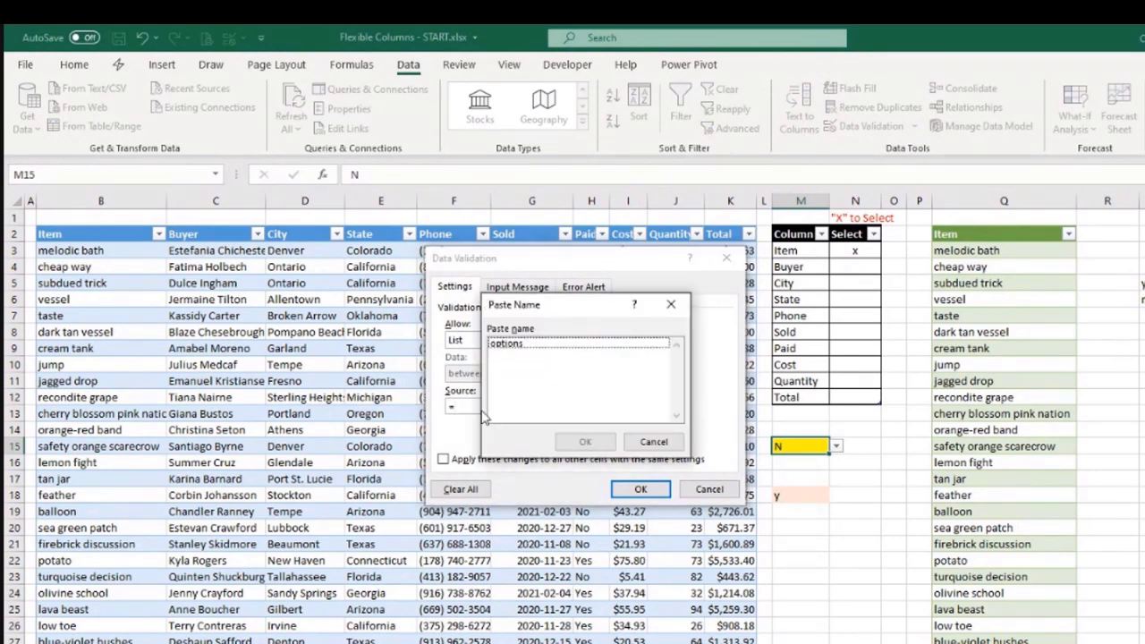
pyautogui.click(525, 344)
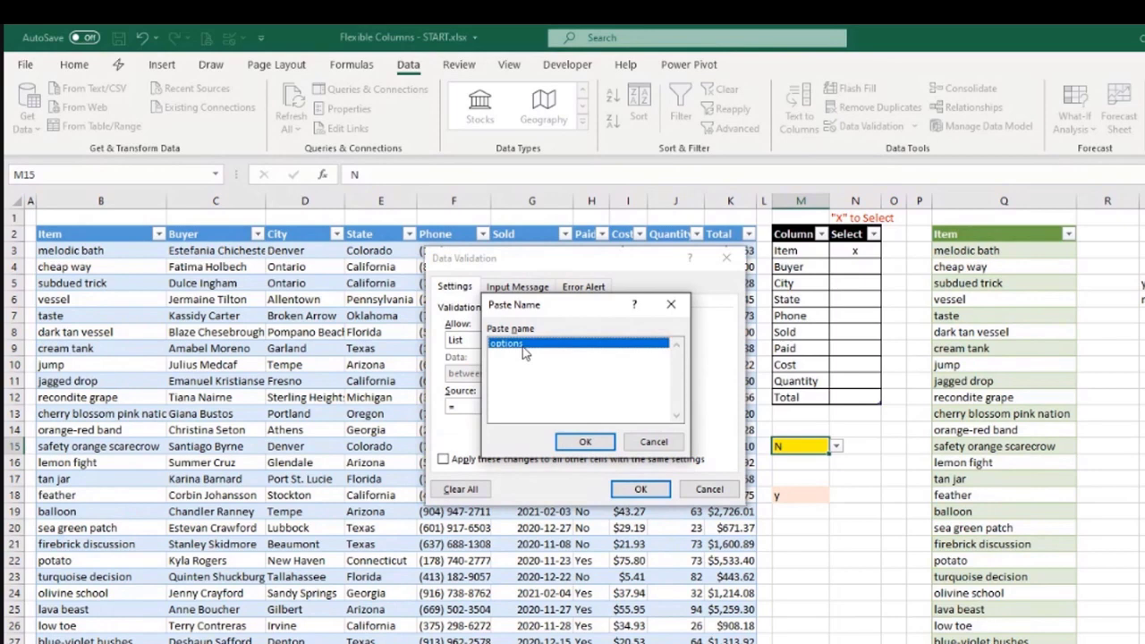
pyautogui.click(585, 445)
pyautogui.click(585, 442)
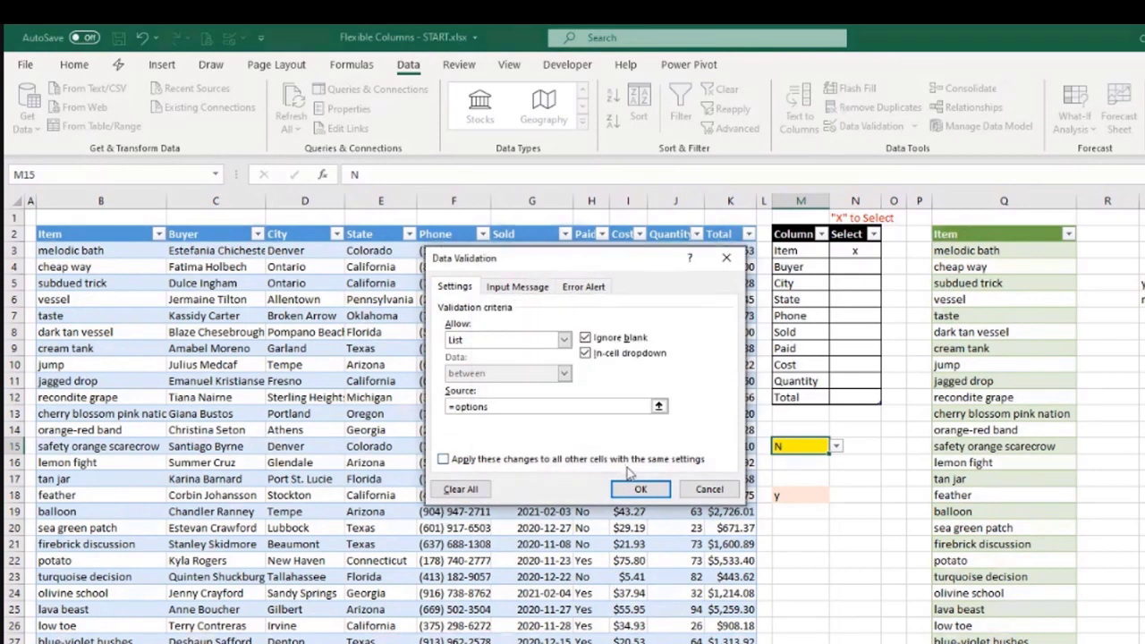
pyautogui.click(637, 488)
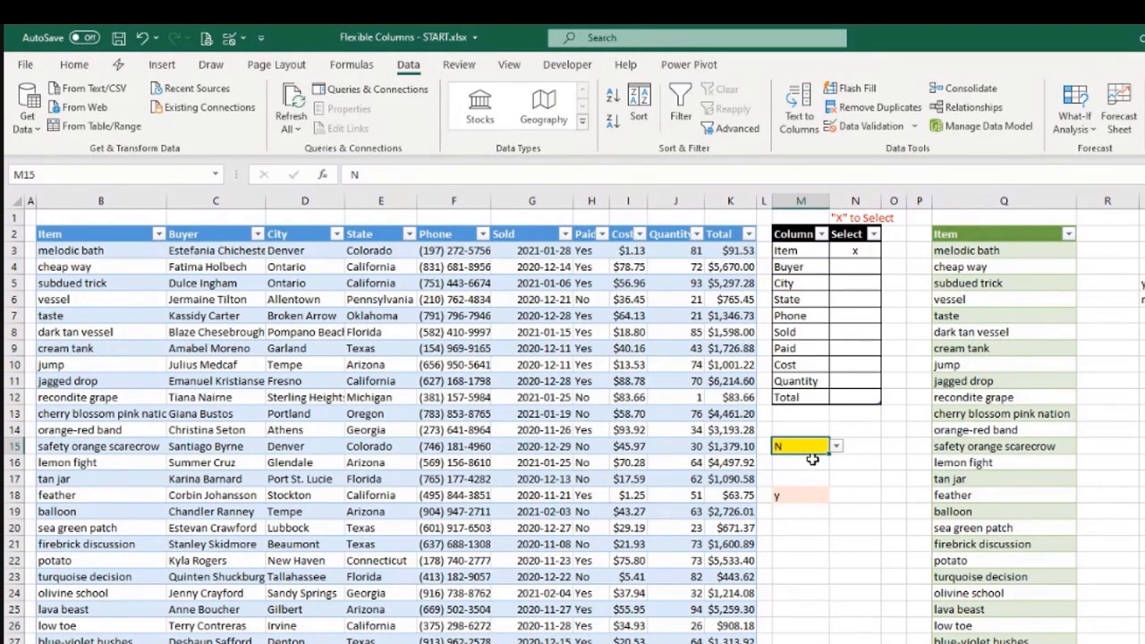
# - Enter n in M15, then choose y from its dropdown
pyautogui.write('n')
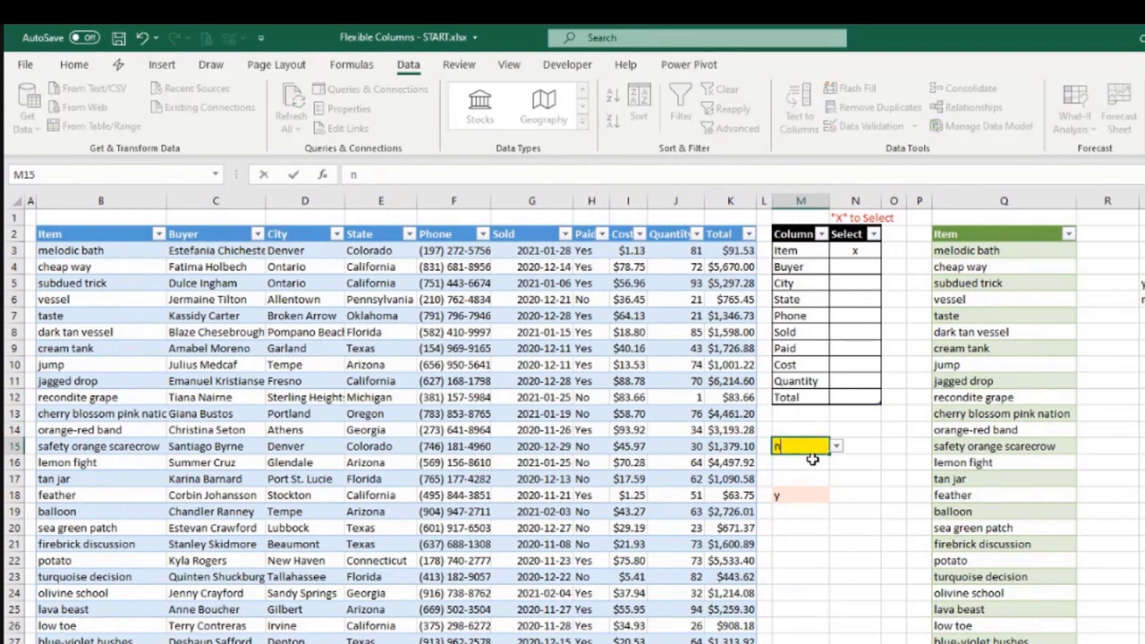
pyautogui.press('Return')
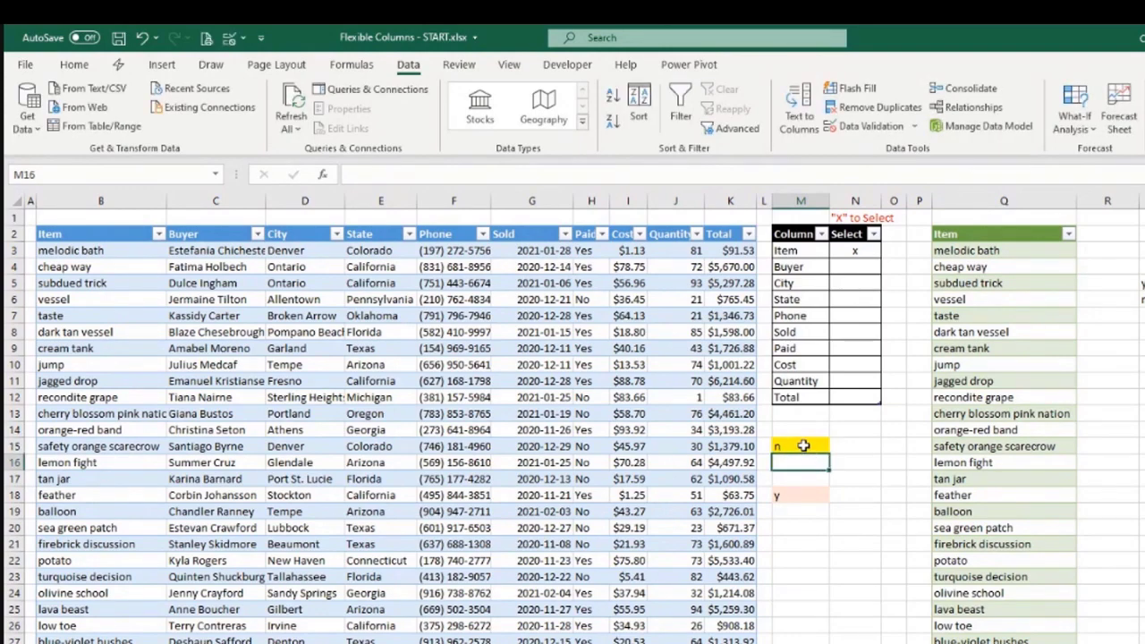
pyautogui.click(803, 445)
pyautogui.hotkey('alt', 'Down')
pyautogui.press('Down')
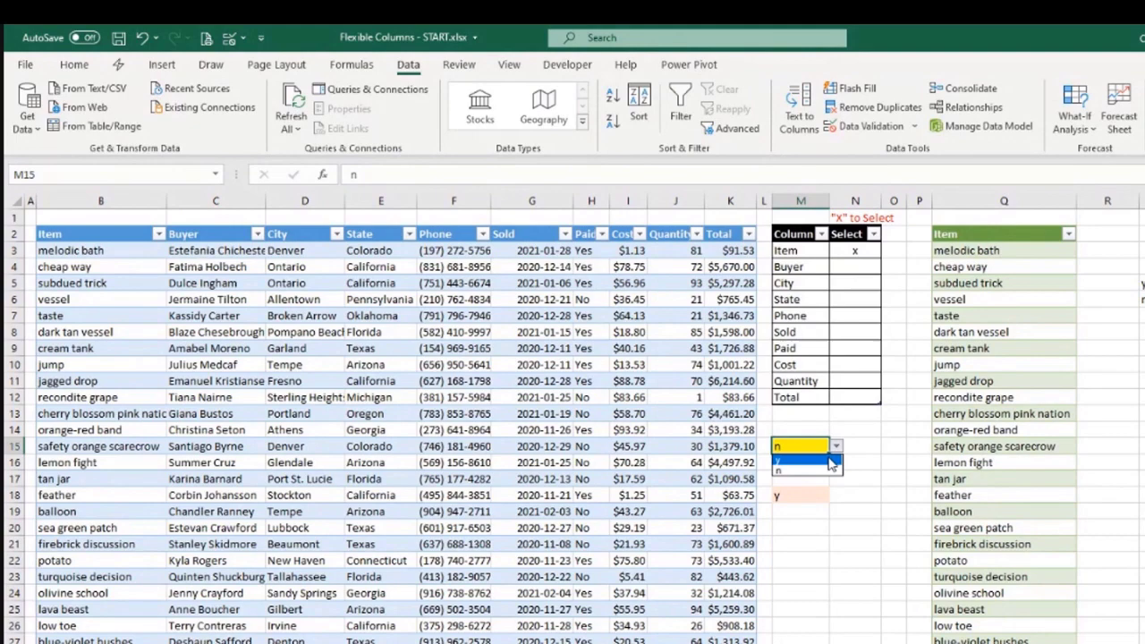
pyautogui.press('Return')
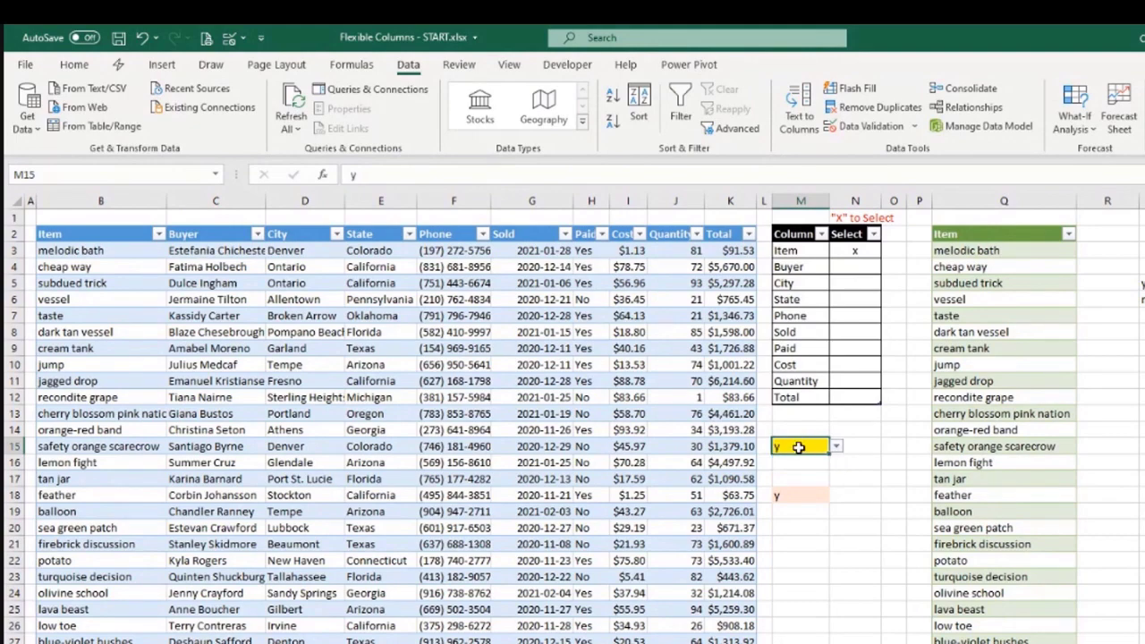
pyautogui.press('Return')
# - Enter uppercase Y and then uppercase N in M15; both are accepted
pyautogui.click(799, 448)
pyautogui.write('Y')
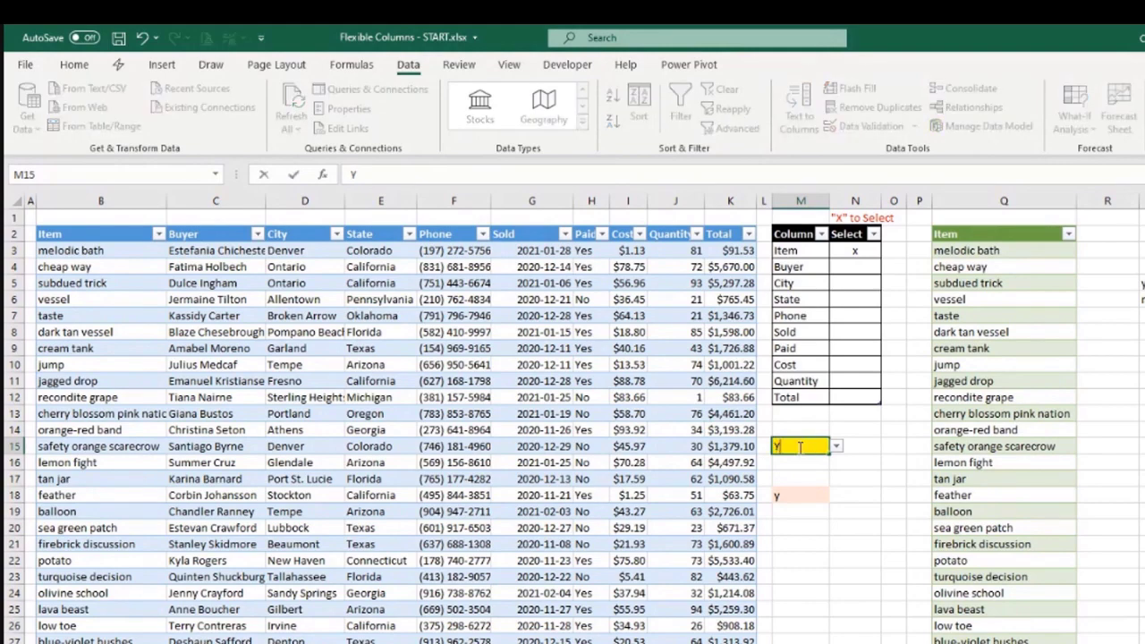
pyautogui.press('Return')
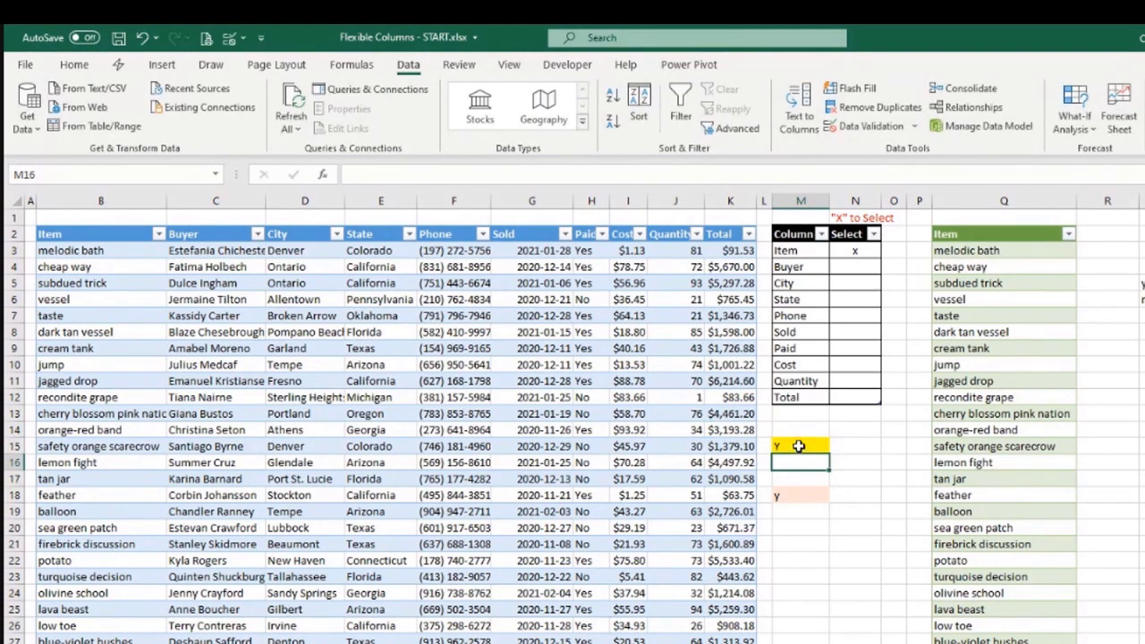
pyautogui.click(799, 446)
pyautogui.write('N')
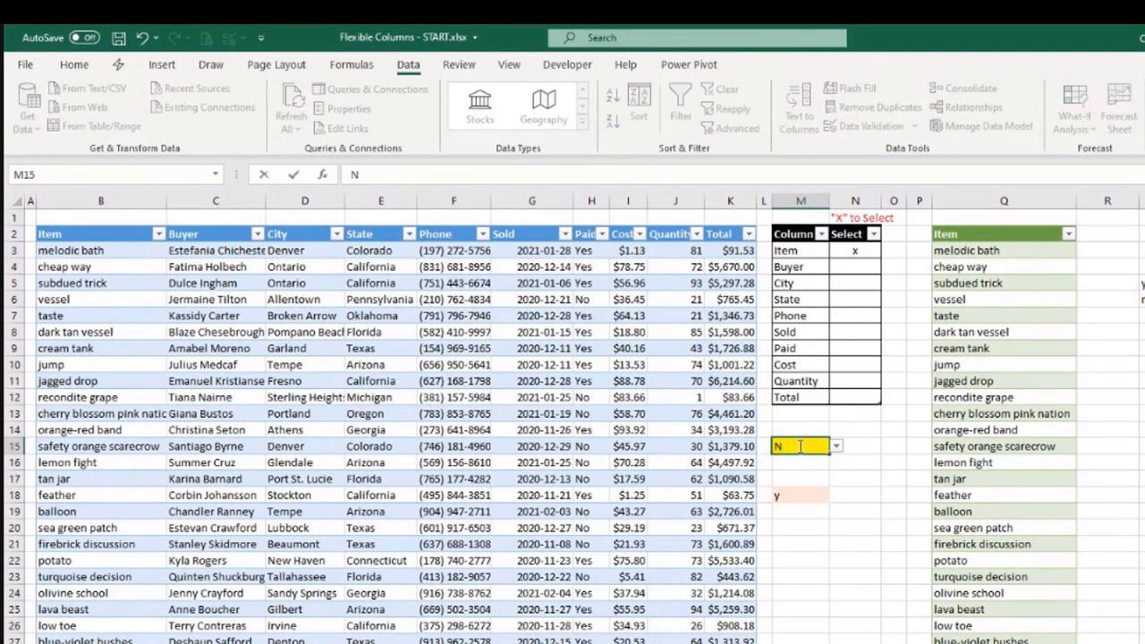
pyautogui.hotkey('ctrl', 'Return')
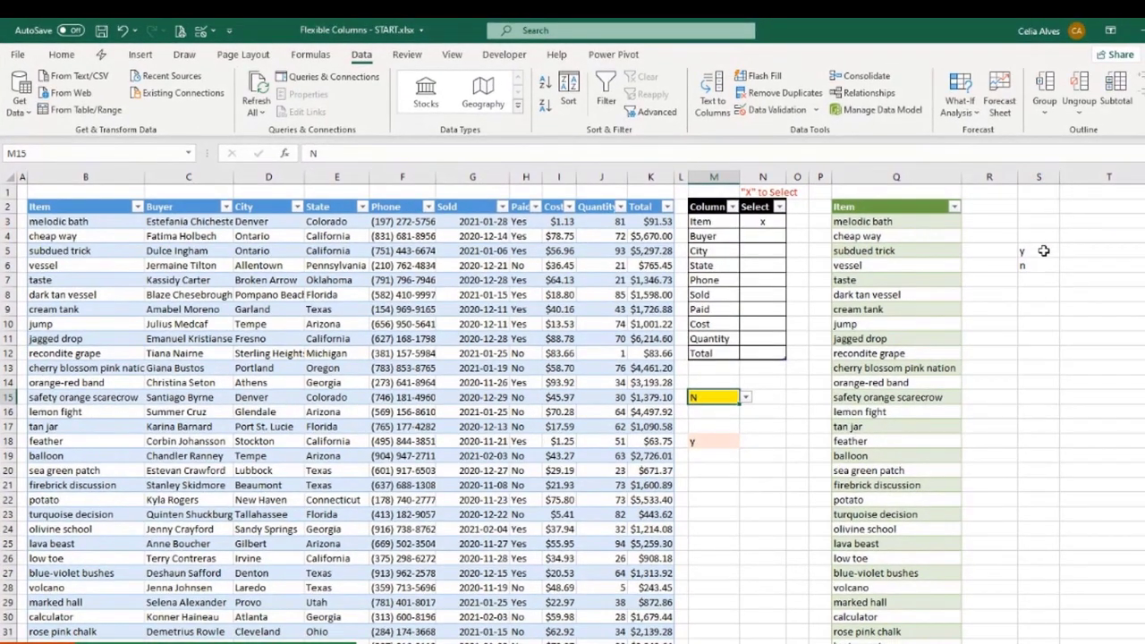
pyautogui.moveTo(1044, 251); pyautogui.dragTo(1029, 266)
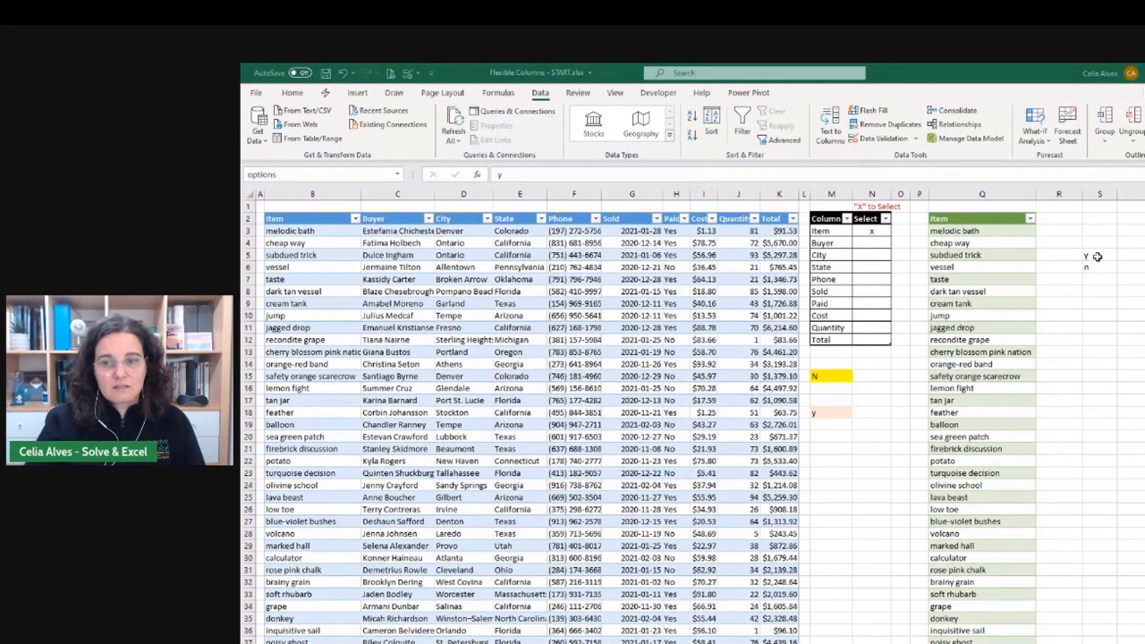
pyautogui.moveTo(1097, 257); pyautogui.dragTo(1097, 267)
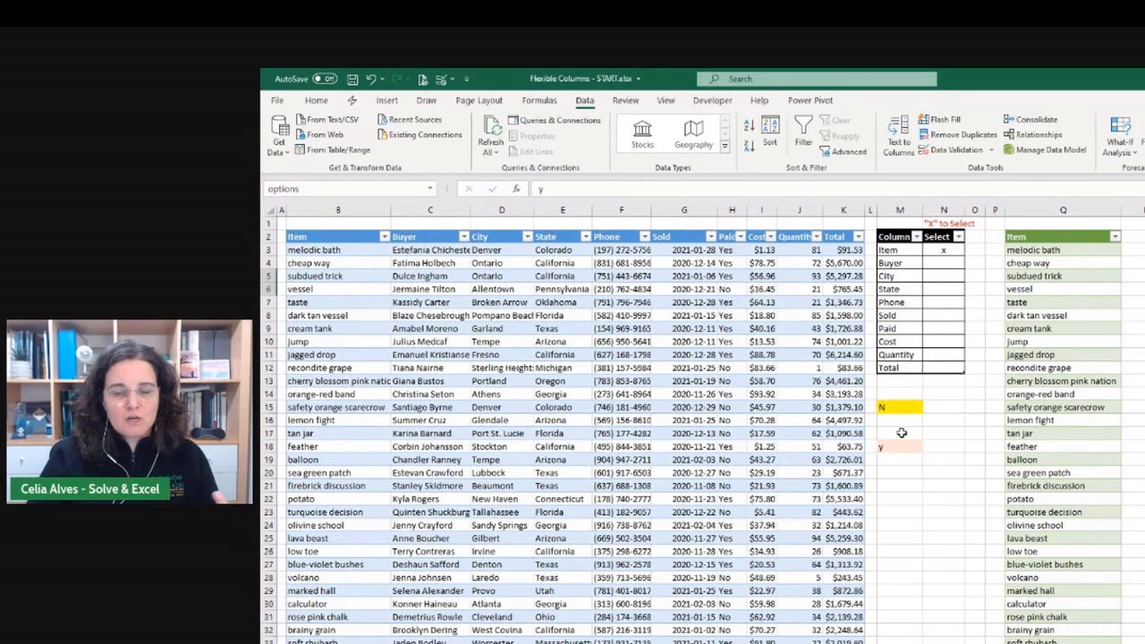
pyautogui.click(906, 446)
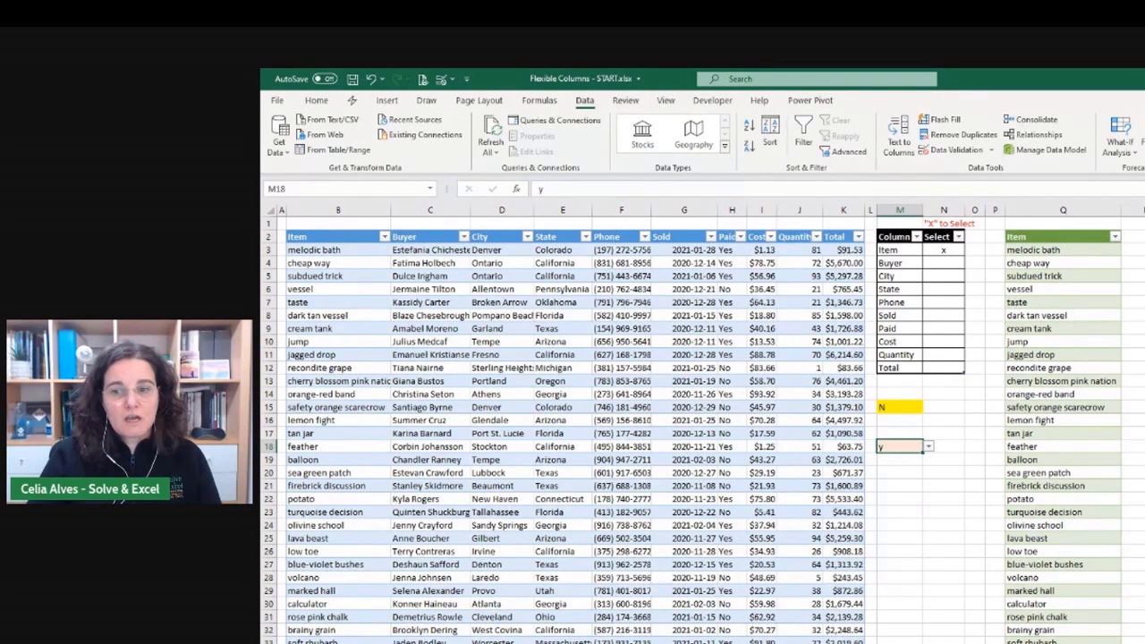
pyautogui.moveTo(338, 276); pyautogui.dragTo(338, 289)
pyautogui.write('options')
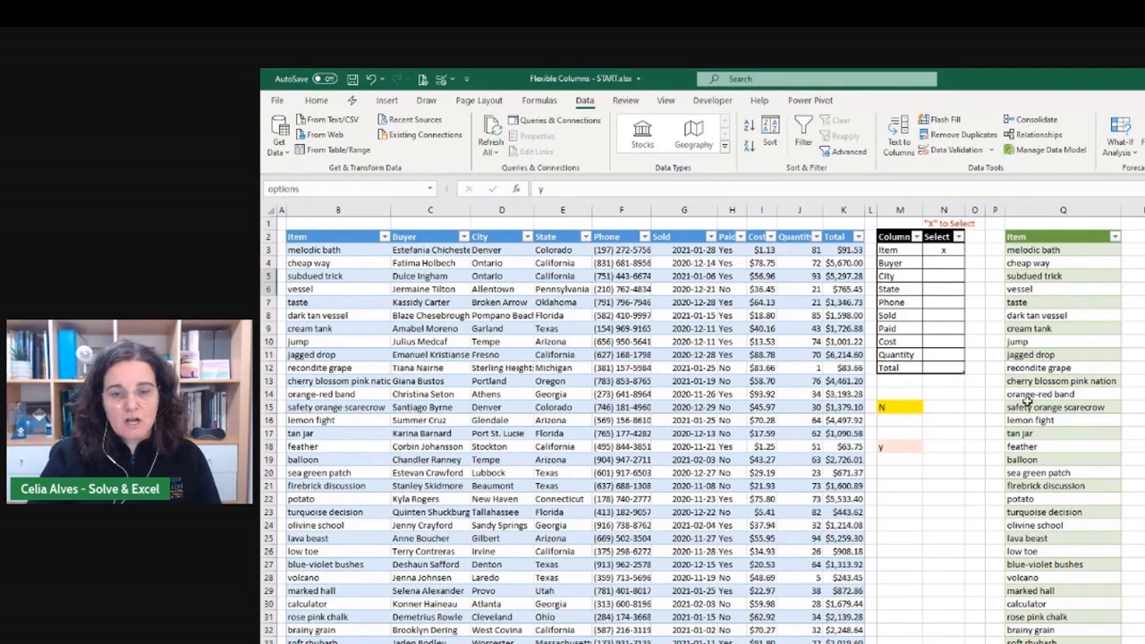
pyautogui.click(895, 447)
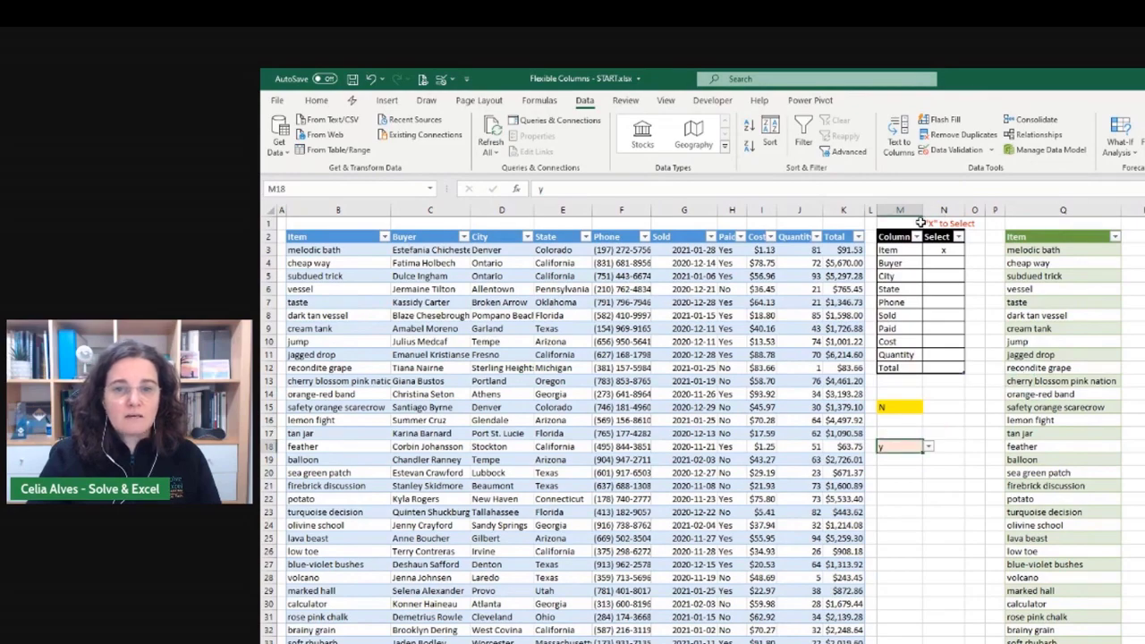
pyautogui.click(952, 150)
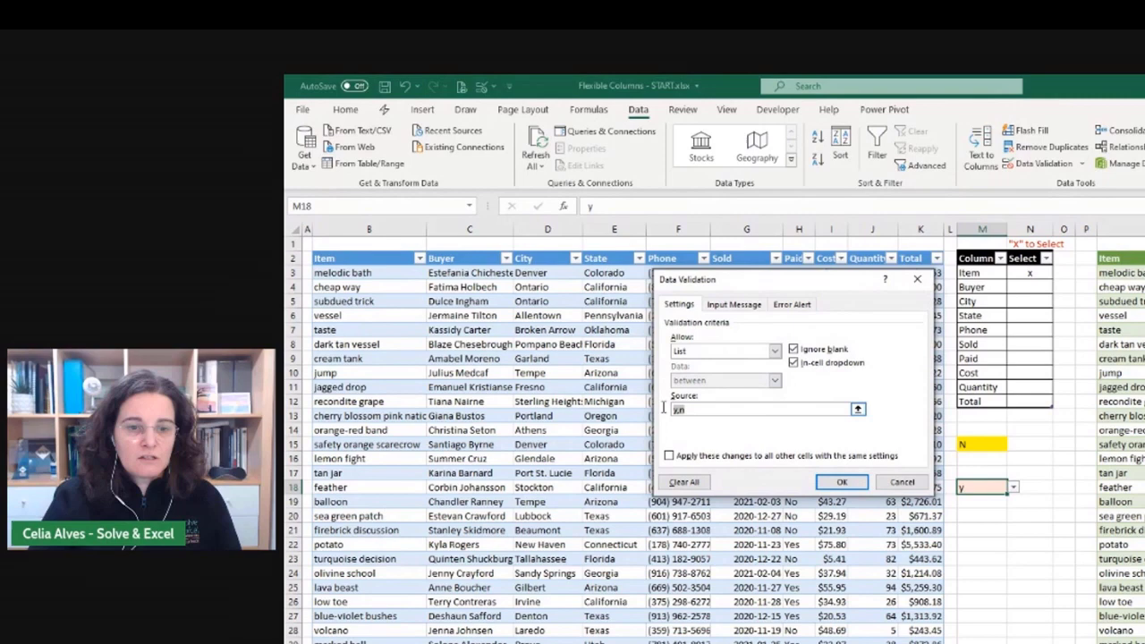
pyautogui.click(666, 408)
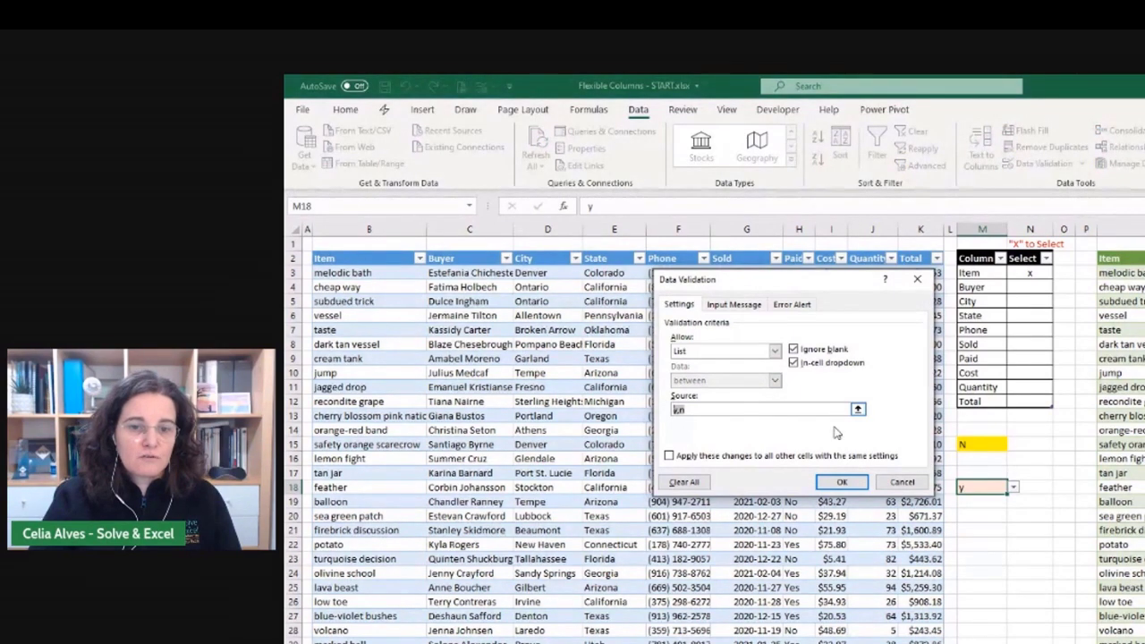
pyautogui.click(908, 485)
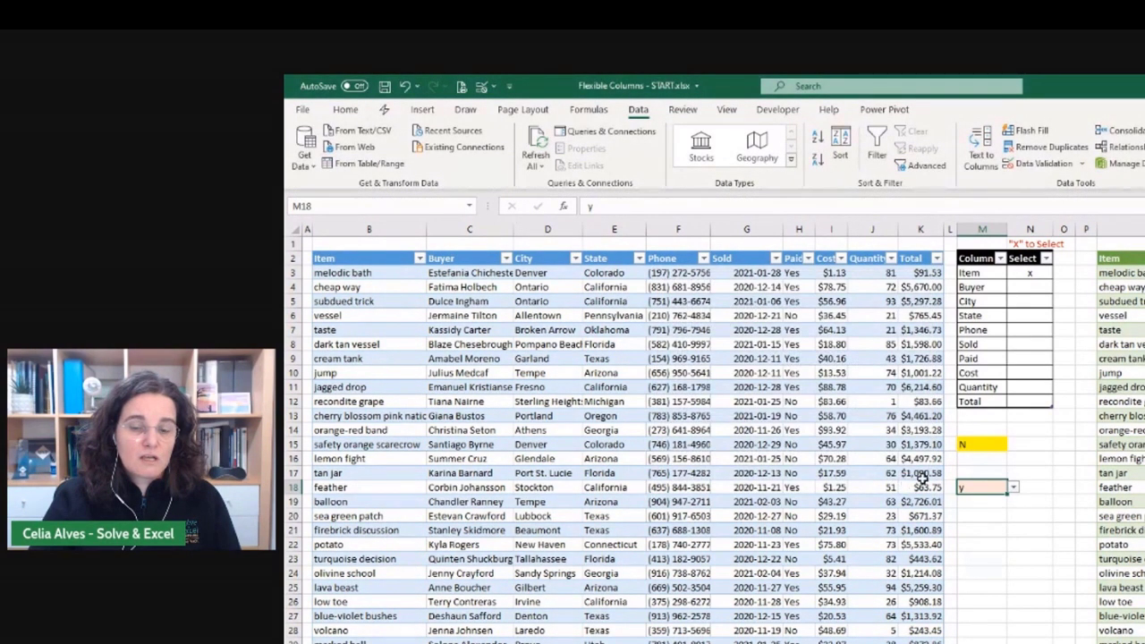
pyautogui.click(1038, 487)
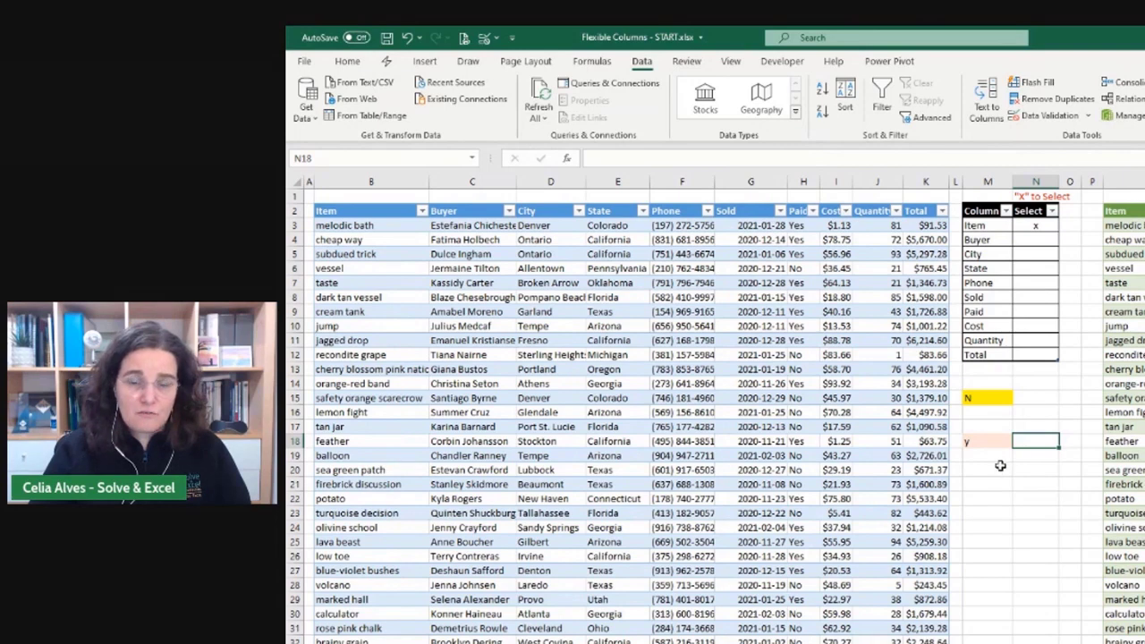
pyautogui.click(982, 397)
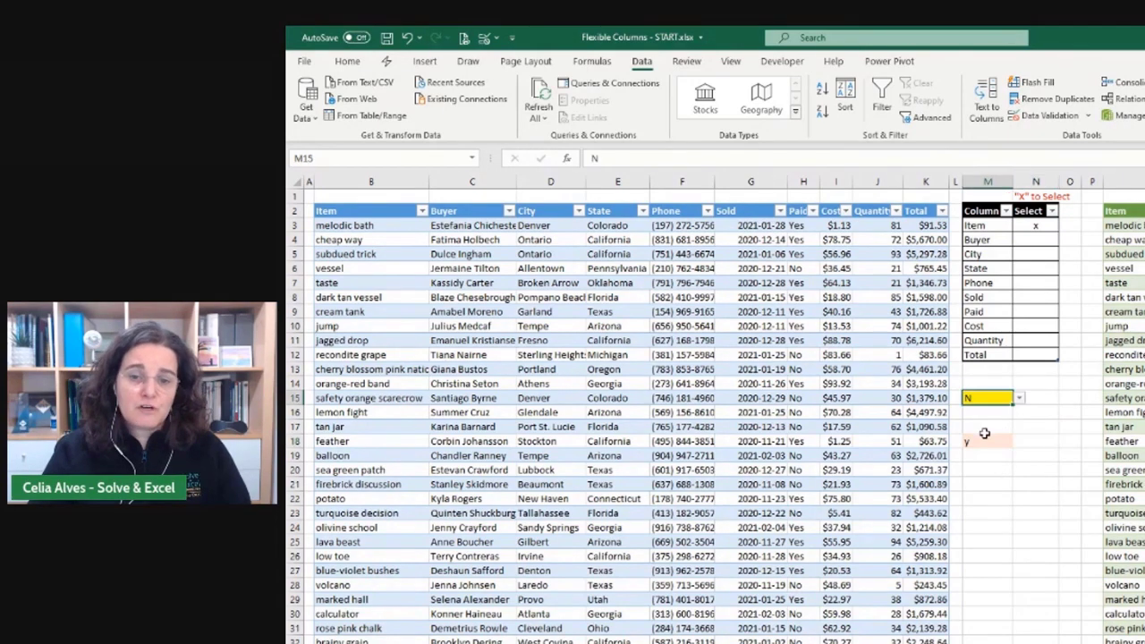
pyautogui.click(984, 438)
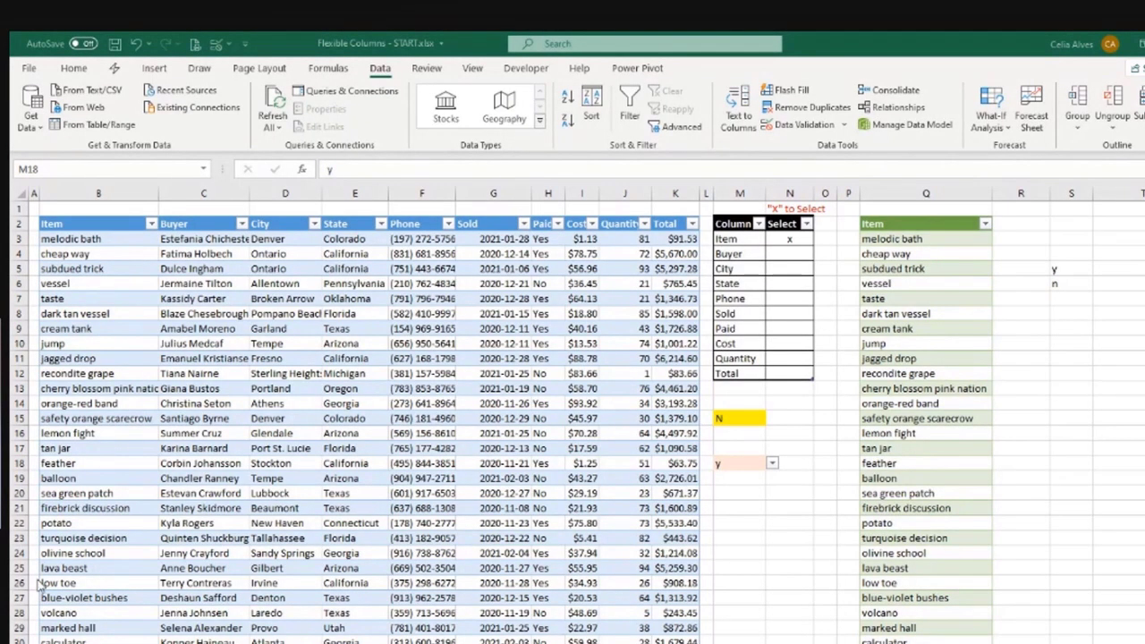
# - Give cell M21 a light green fill from the Home Fill Color palette
pyautogui.hotkey('alt', 'Tab')
pyautogui.click(741, 507)
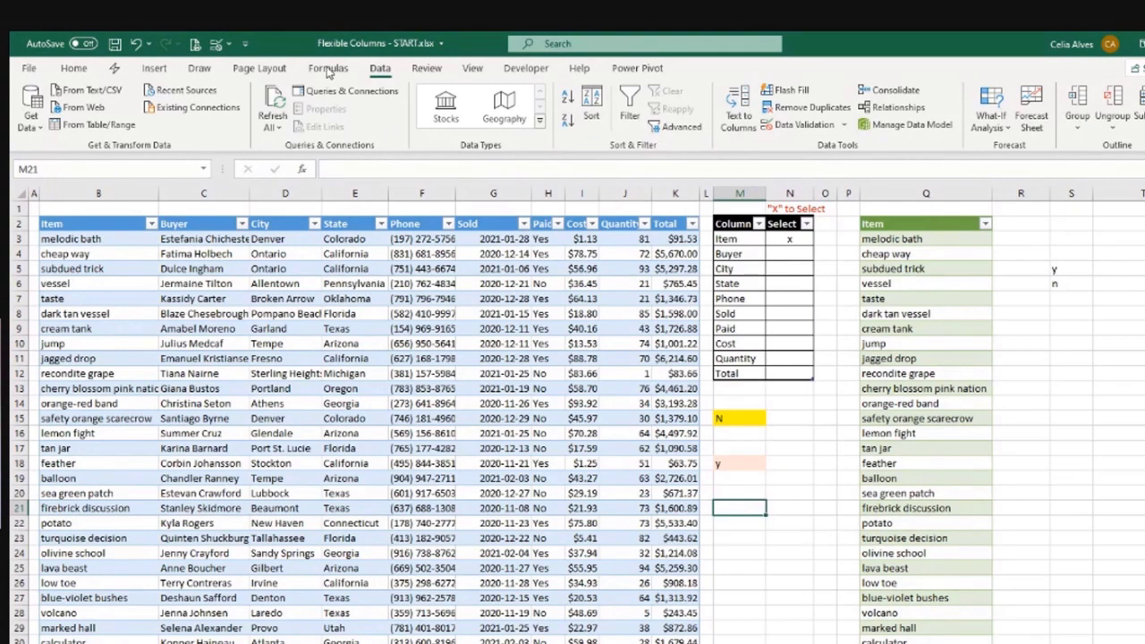
pyautogui.click(73, 68)
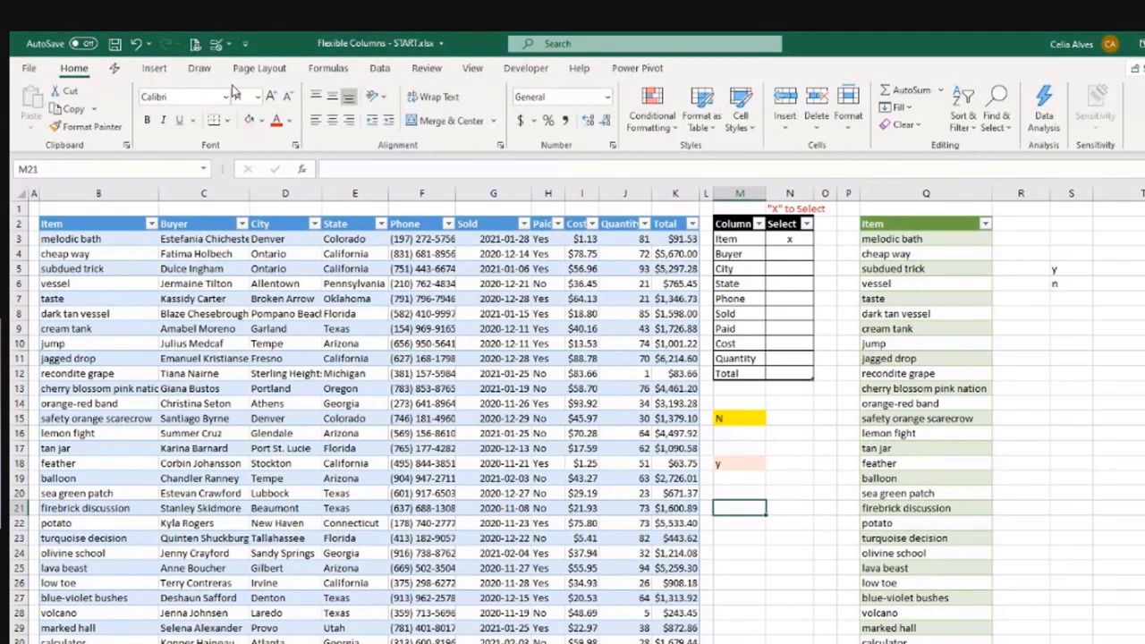
pyautogui.click(260, 121)
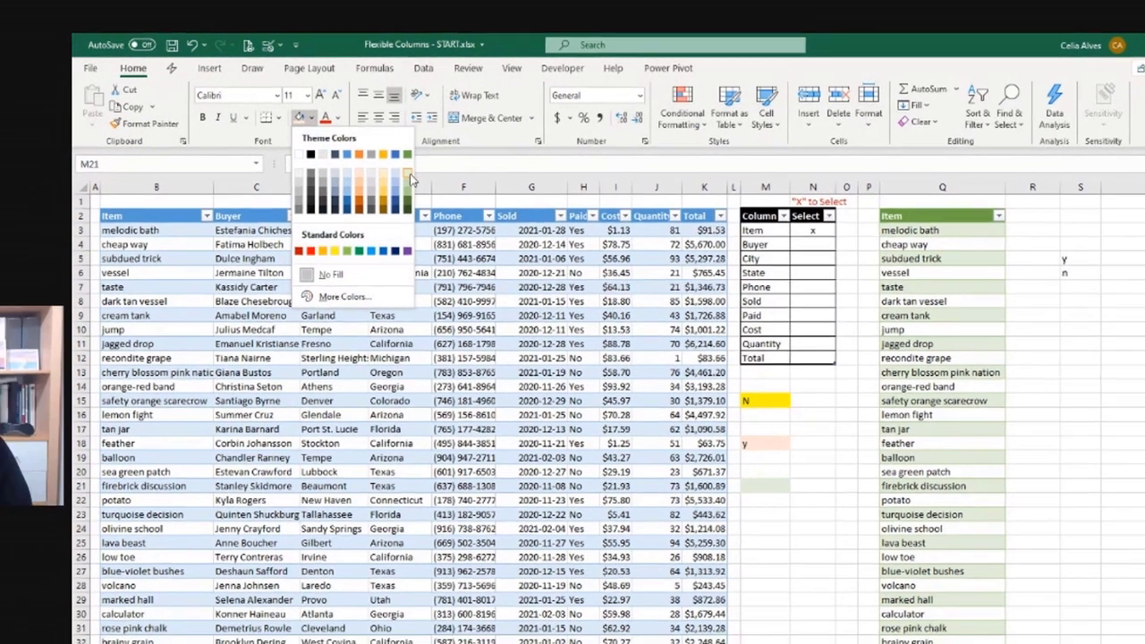
pyautogui.click(365, 185)
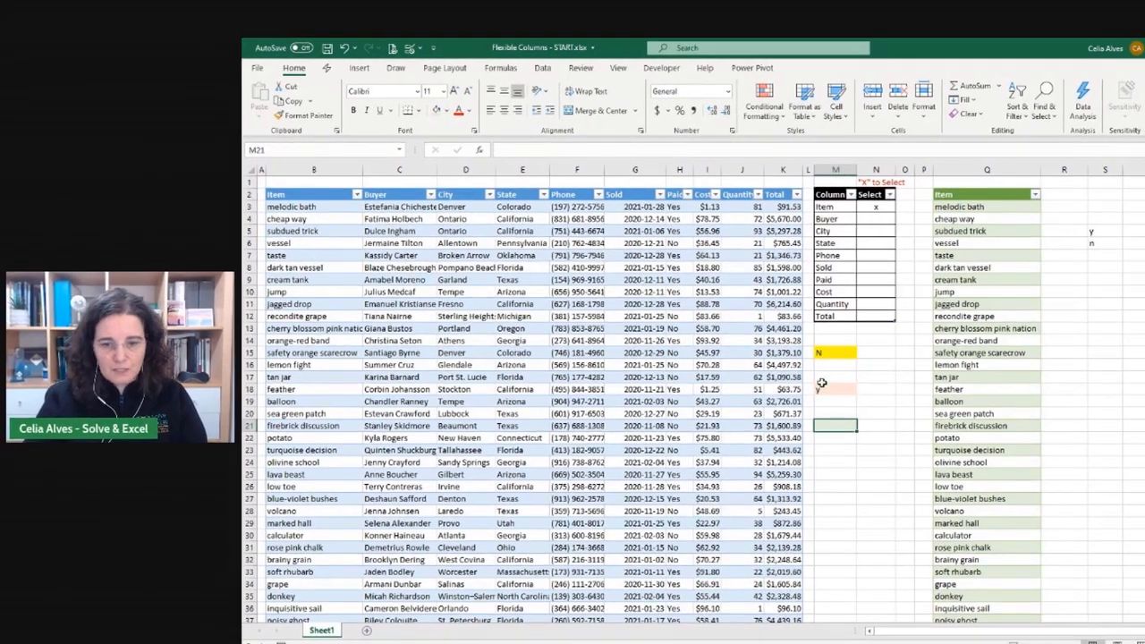
pyautogui.click(445, 110)
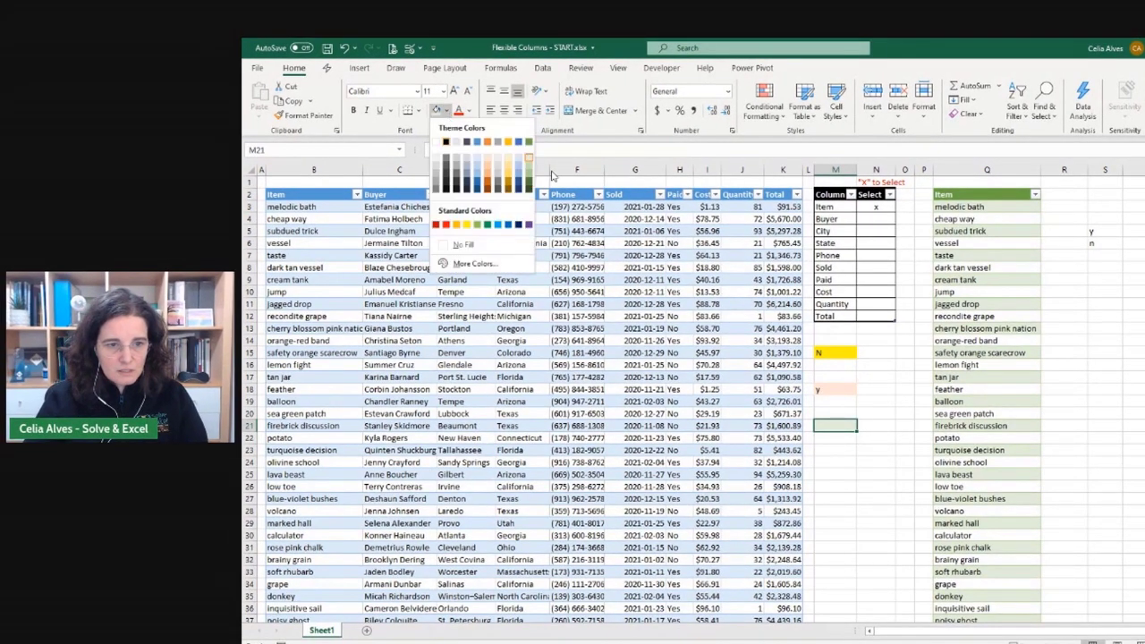
pyautogui.click(532, 168)
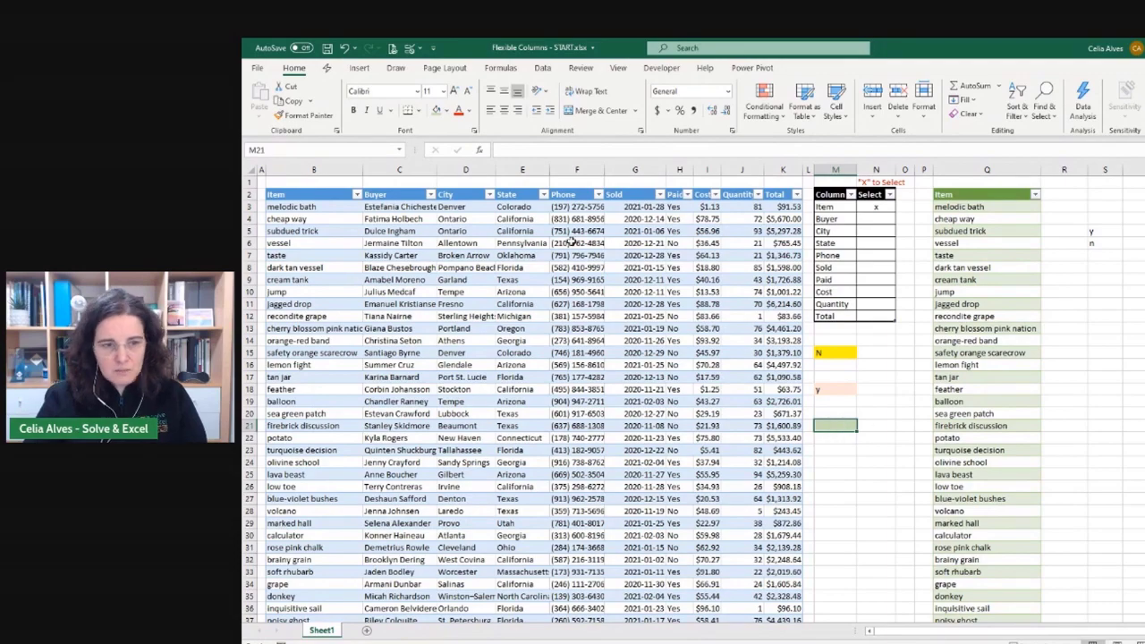
pyautogui.click(543, 69)
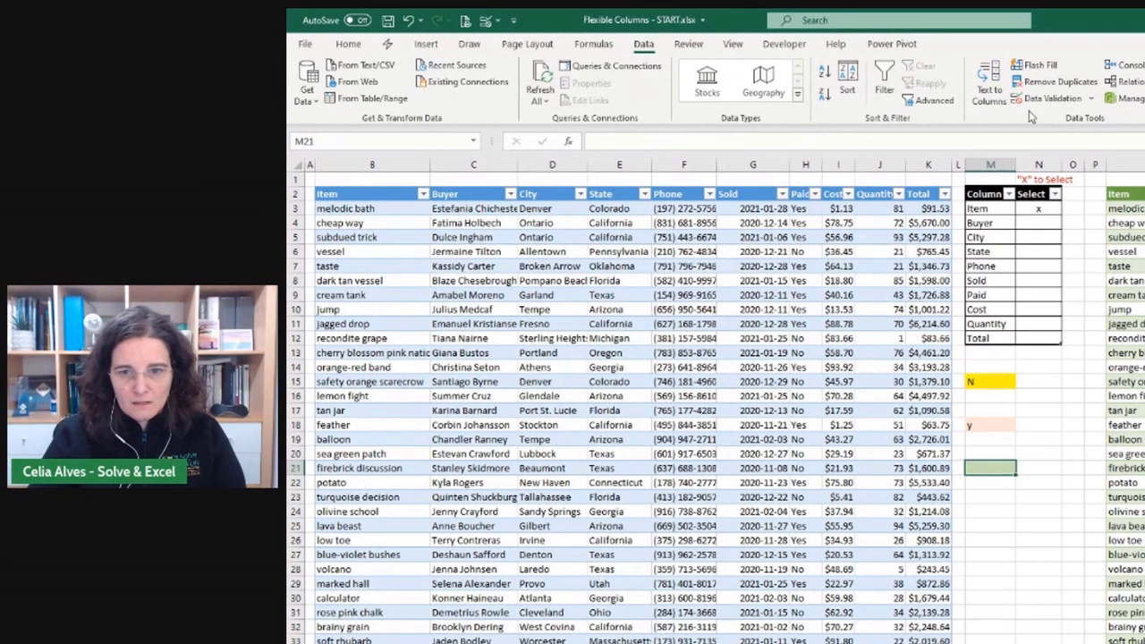
pyautogui.click(1038, 98)
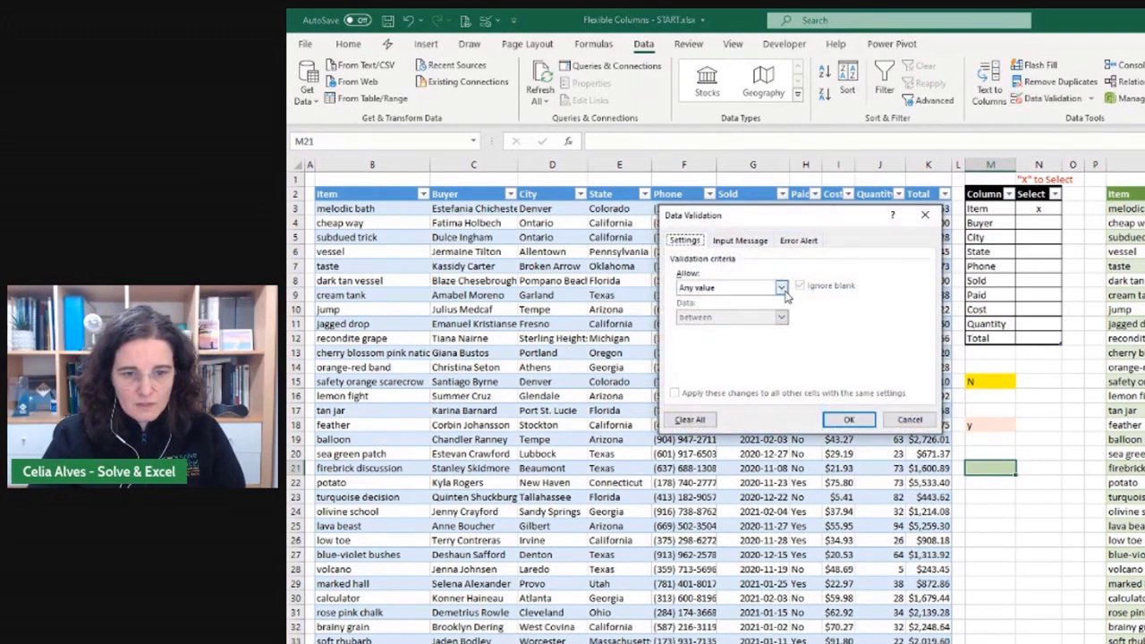
pyautogui.click(781, 287)
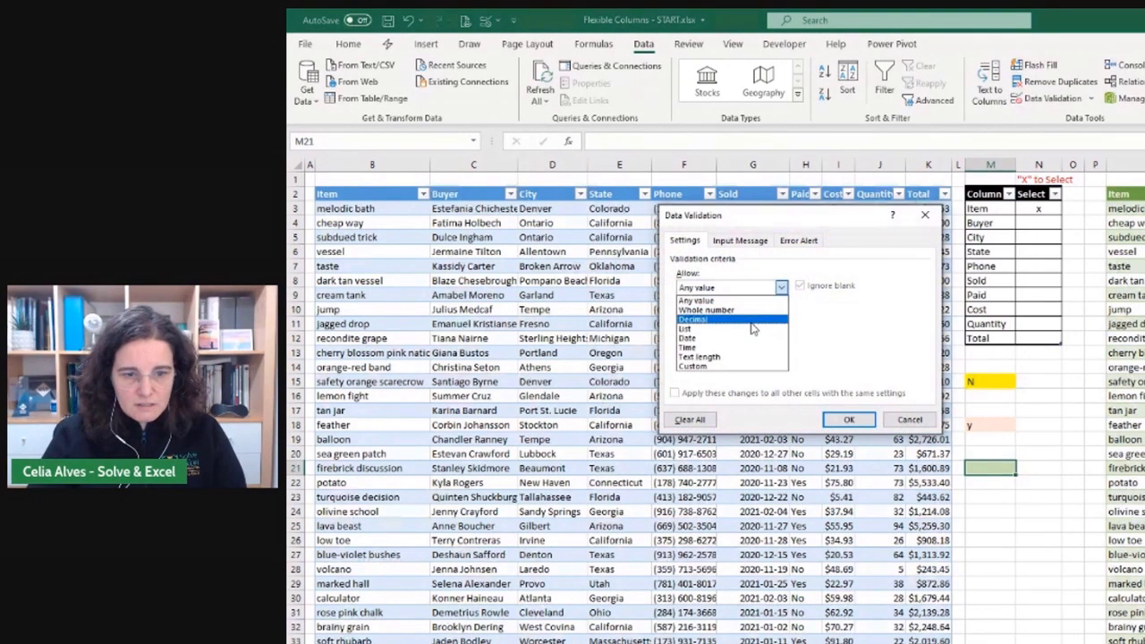
pyautogui.click(750, 328)
pyautogui.click(741, 347)
pyautogui.write('=')
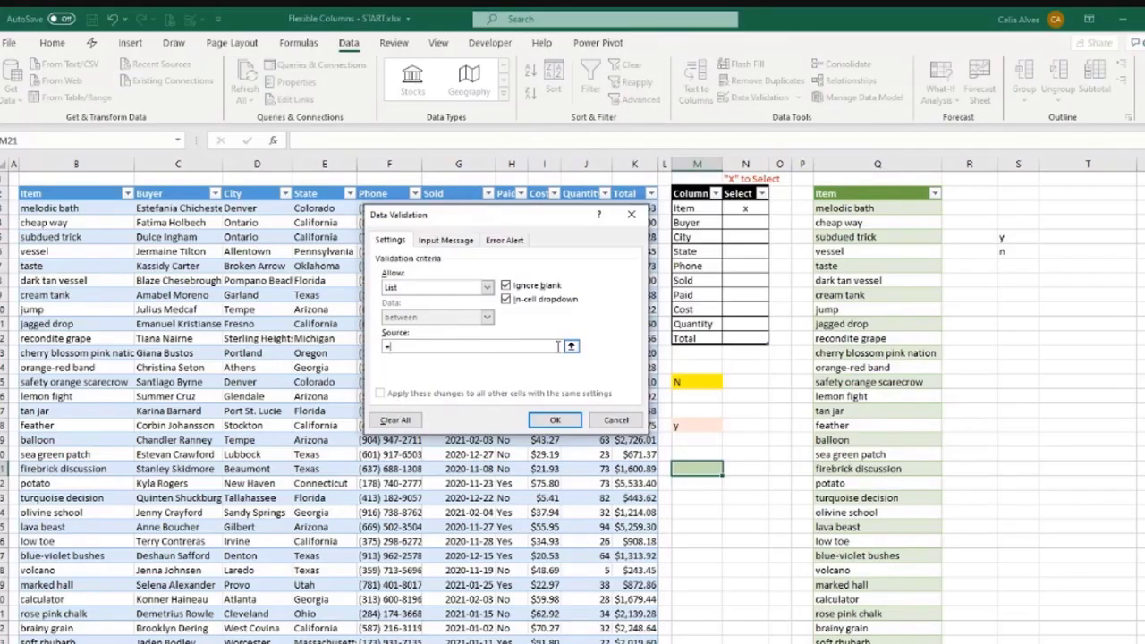
pyautogui.moveTo(1025, 228); pyautogui.dragTo(1026, 241)
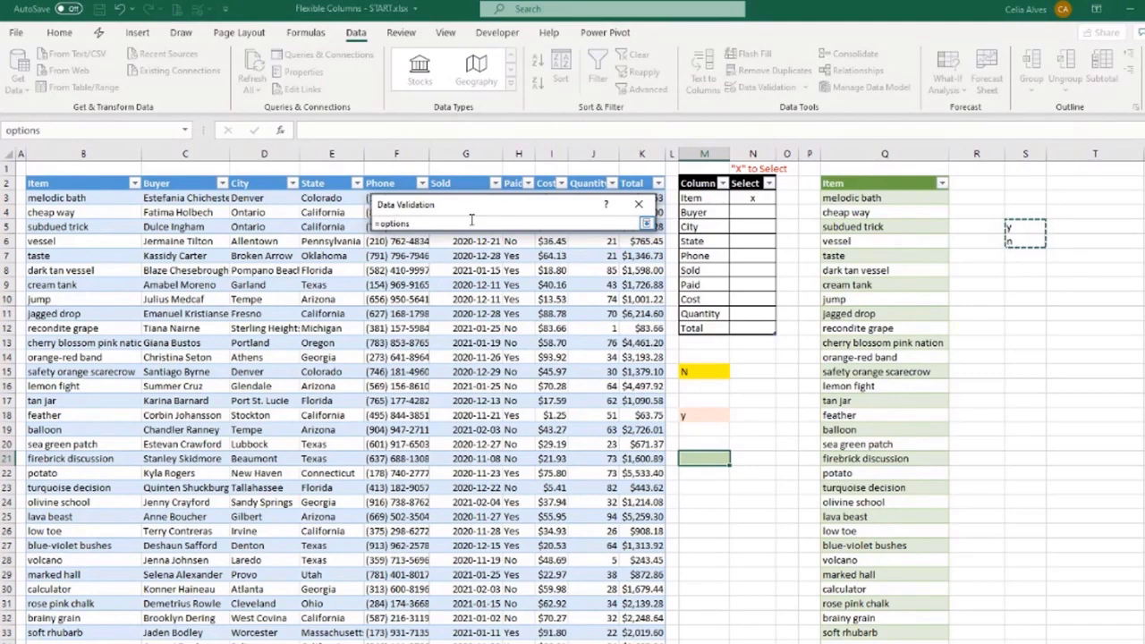
pyautogui.click(644, 226)
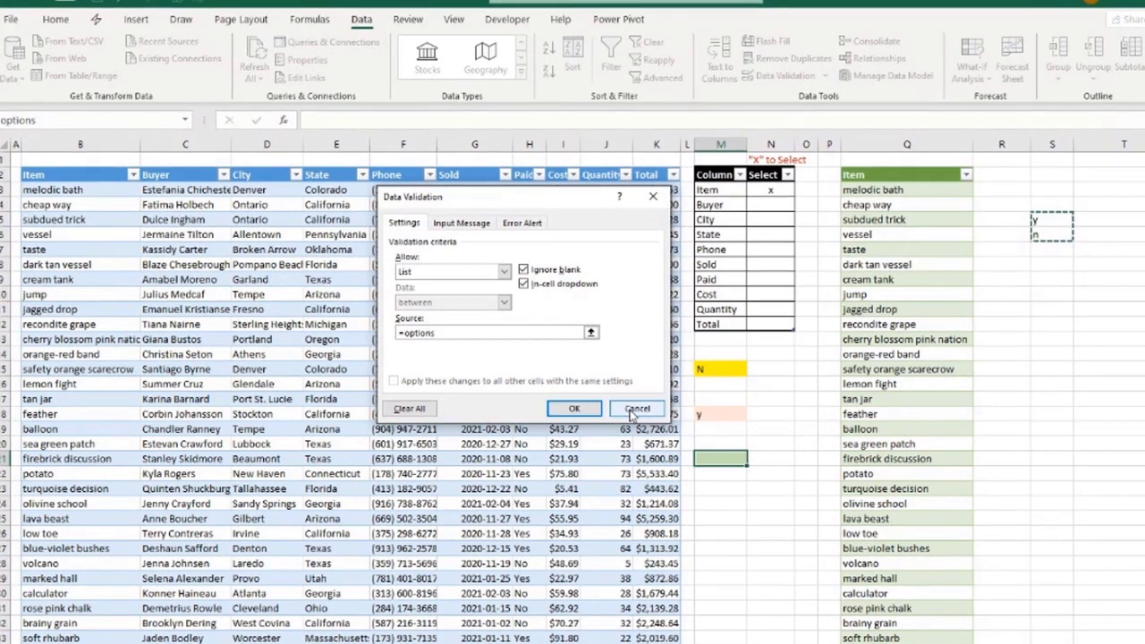
pyautogui.click(632, 411)
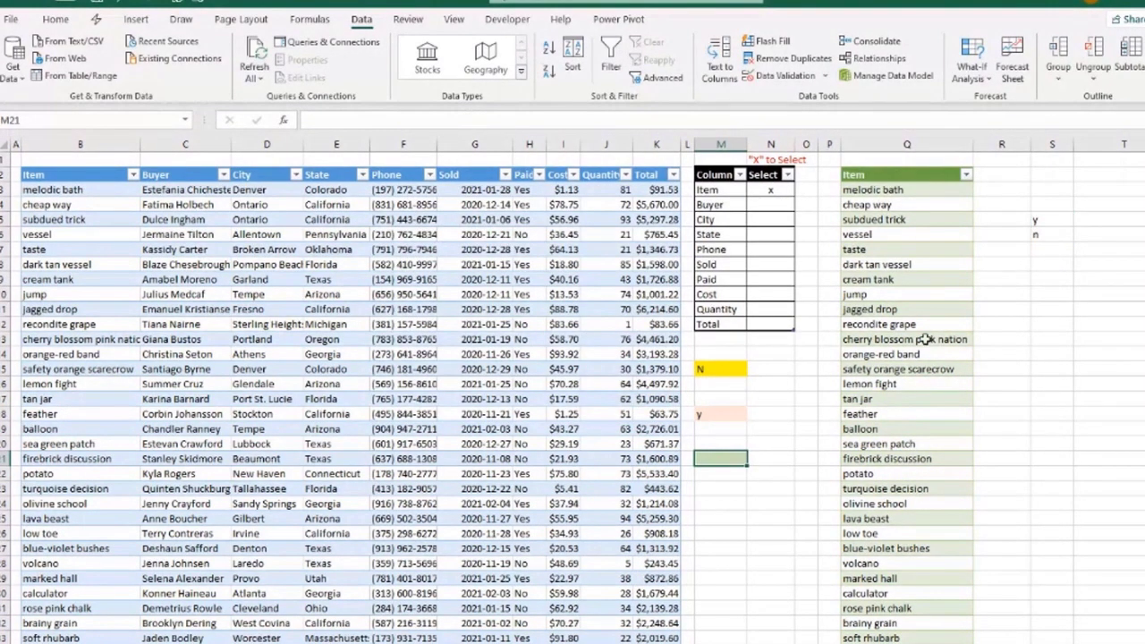
# - Enter y in S9 and n in S10 as a second option list
pyautogui.moveTo(1040, 279); pyautogui.dragTo(1044, 291)
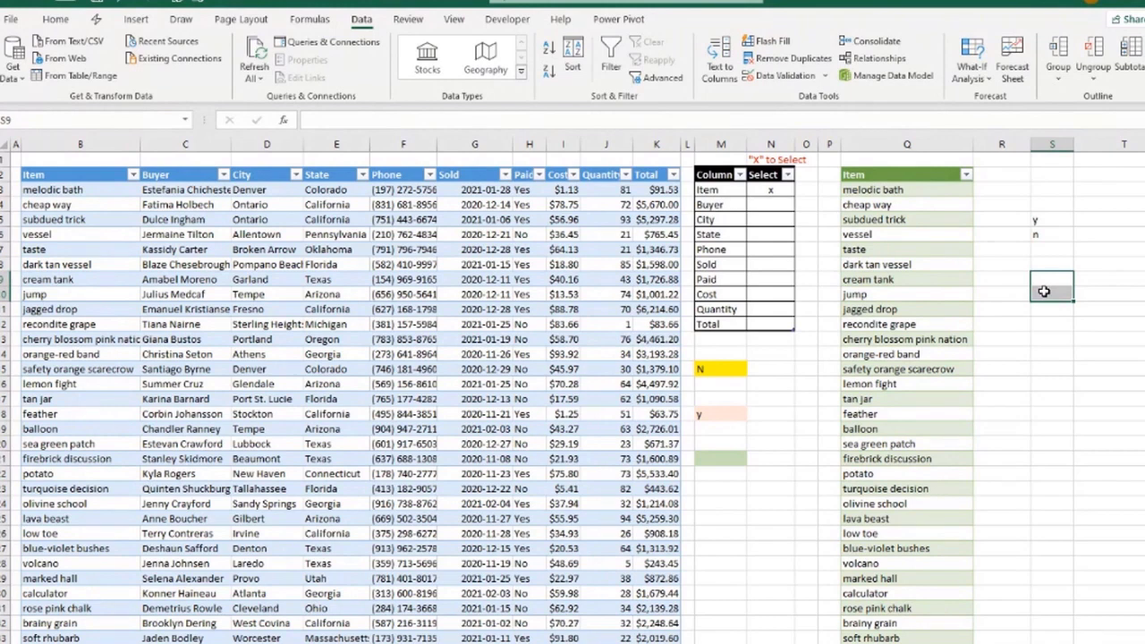
pyautogui.write('y')
pyautogui.click(1044, 292)
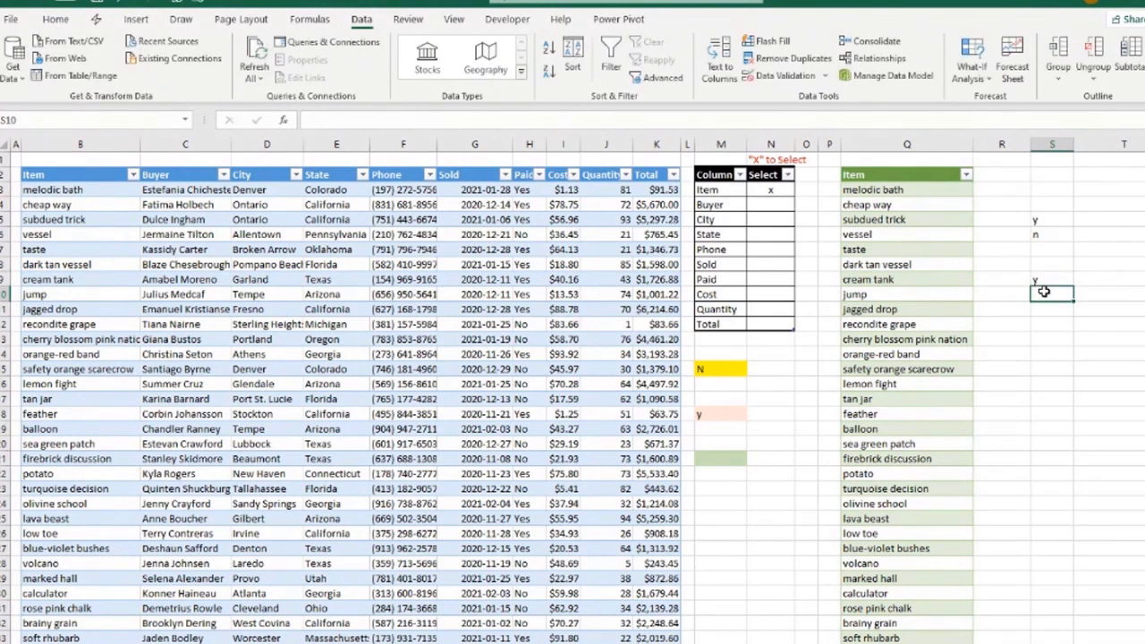
pyautogui.write('n')
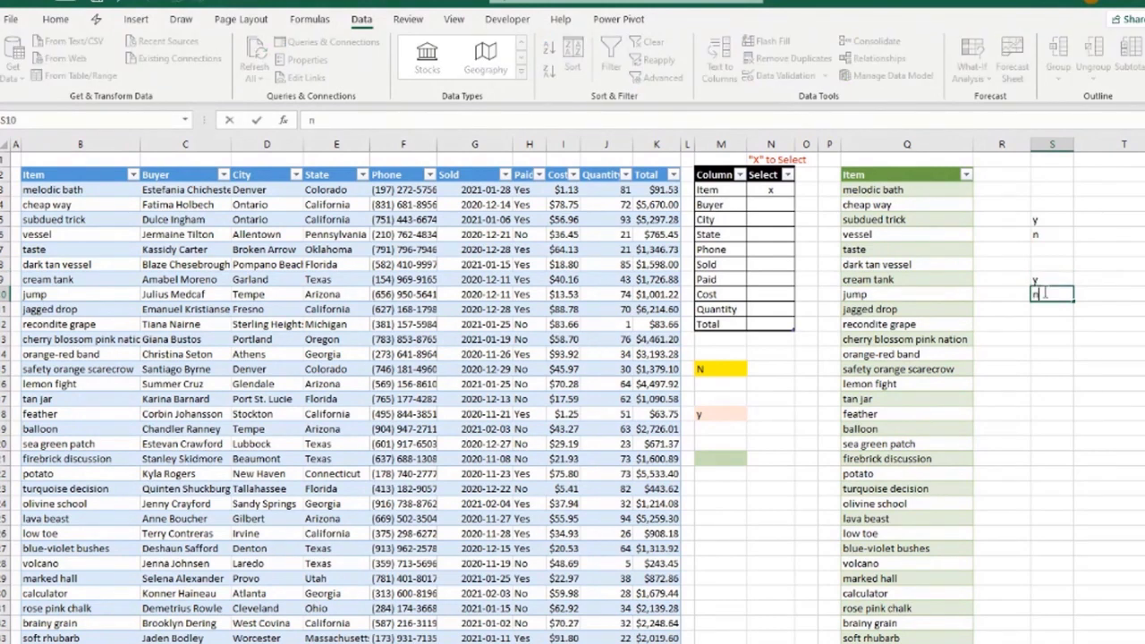
pyautogui.press('Return')
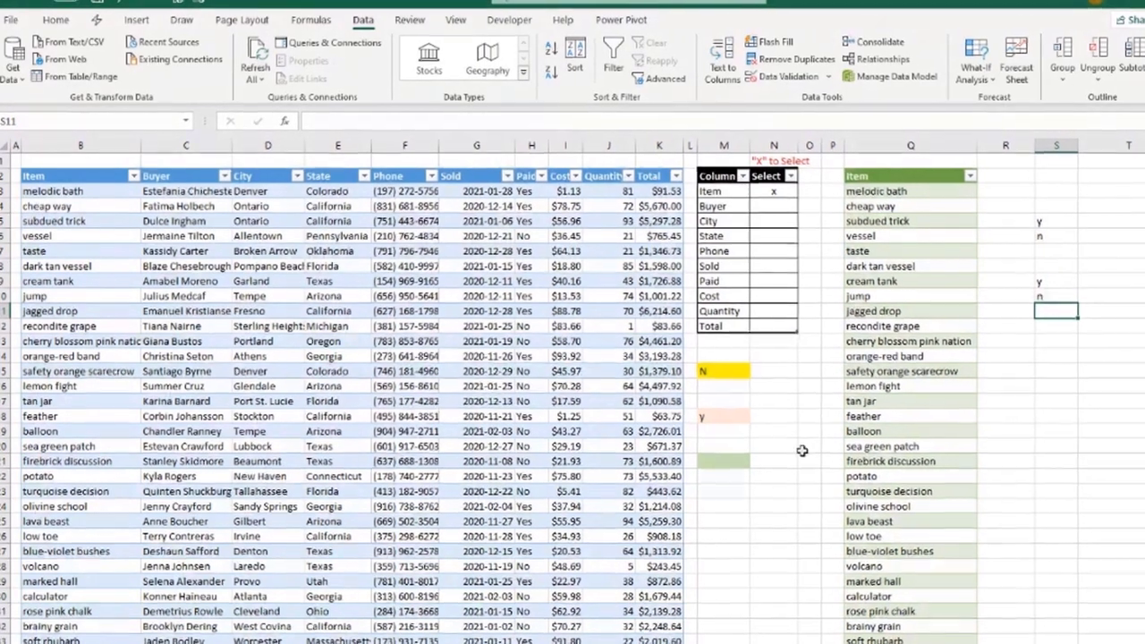
pyautogui.click(743, 461)
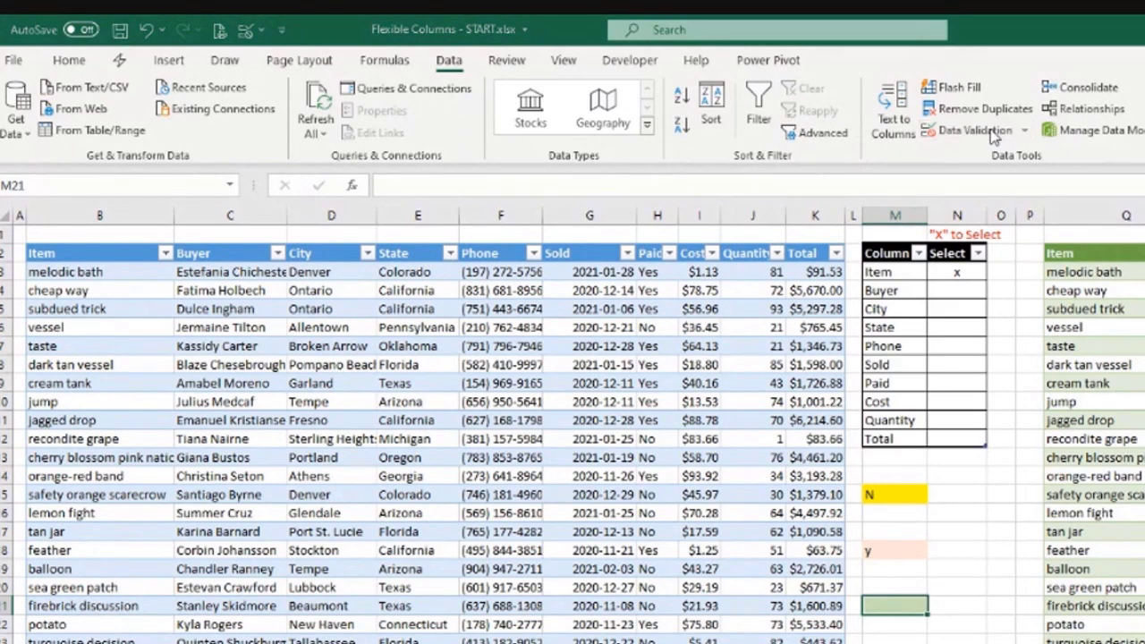
# - Set M21's validation to List with the source range S9:S10
pyautogui.click(994, 132)
pyautogui.click(626, 374)
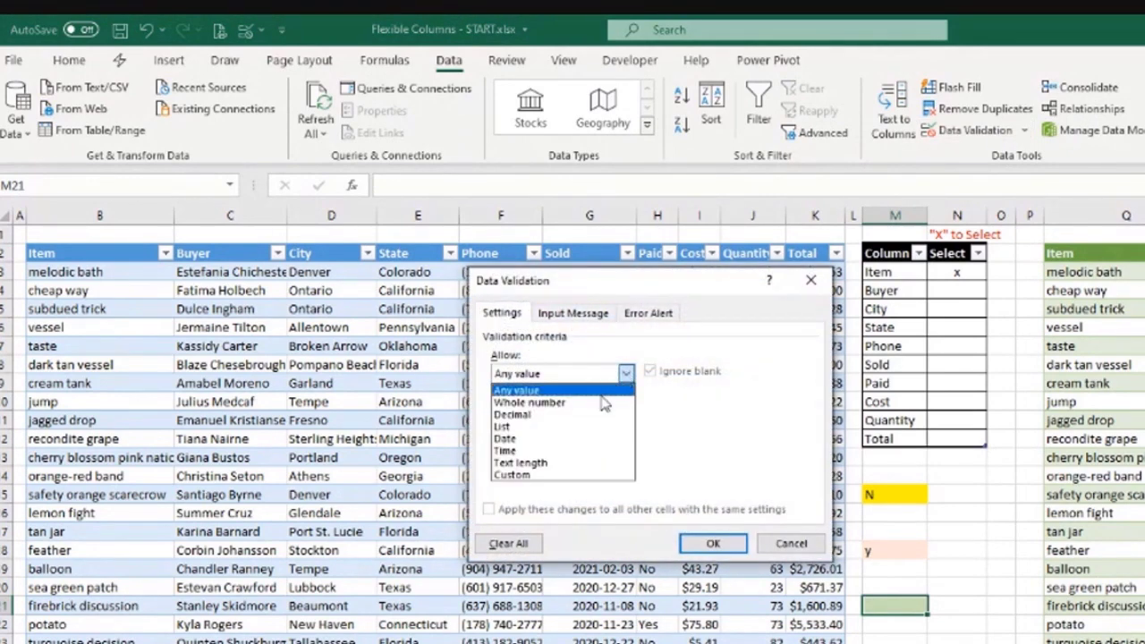
pyautogui.click(592, 426)
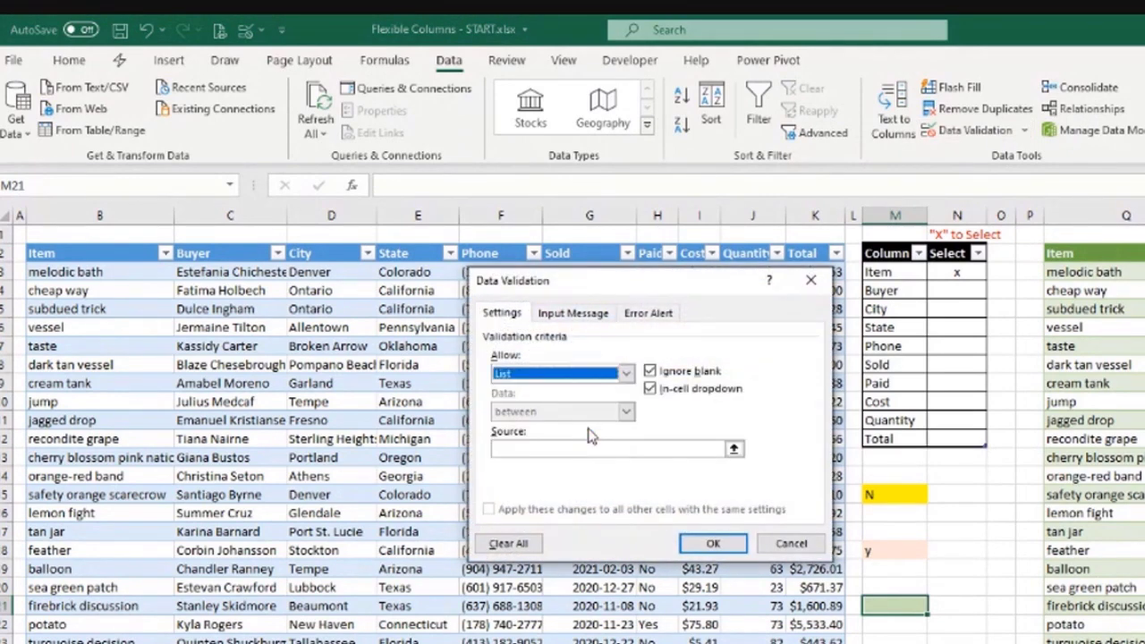
pyautogui.click(732, 449)
pyautogui.moveTo(1109, 329); pyautogui.dragTo(1114, 344)
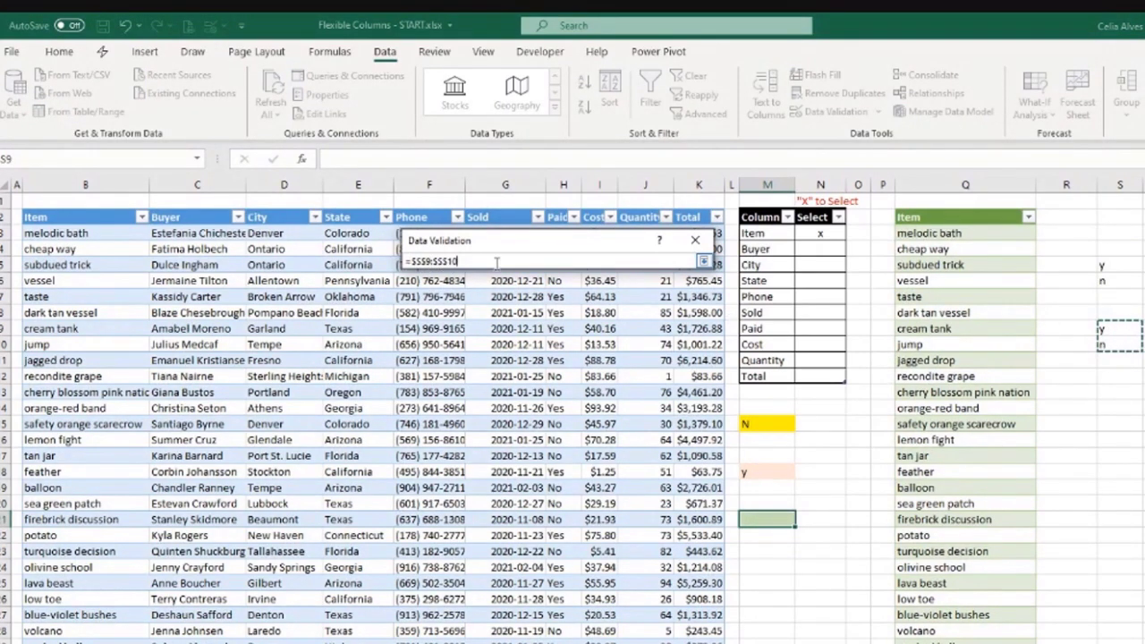
pyautogui.click(703, 261)
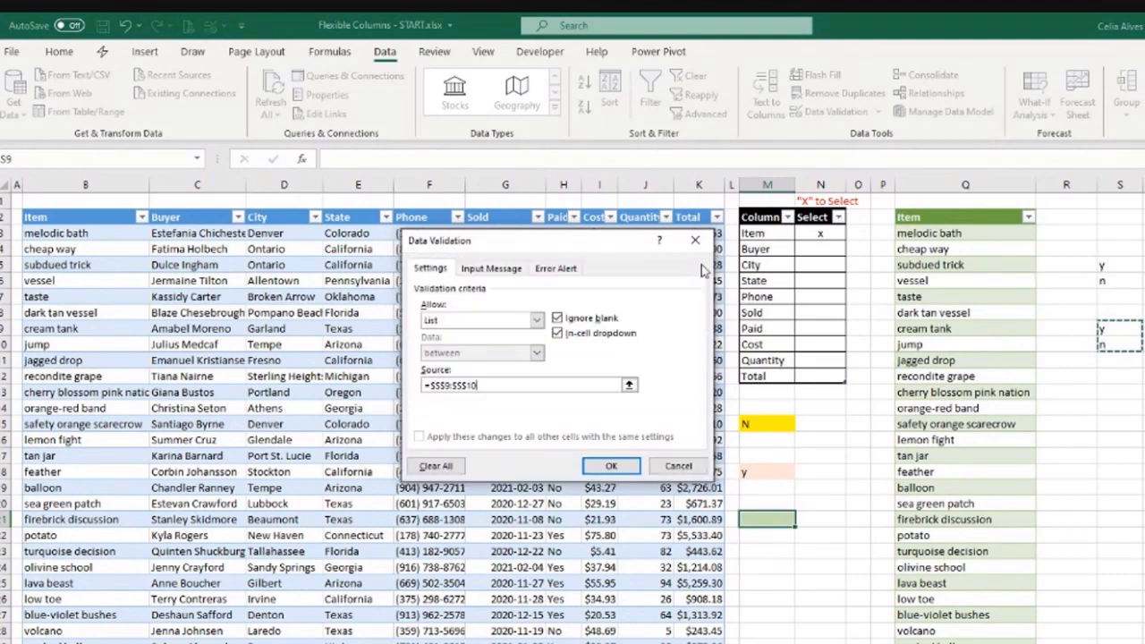
# - Apply the rule, view M21's y/n dropdown, and enter lowercase y
pyautogui.click(616, 466)
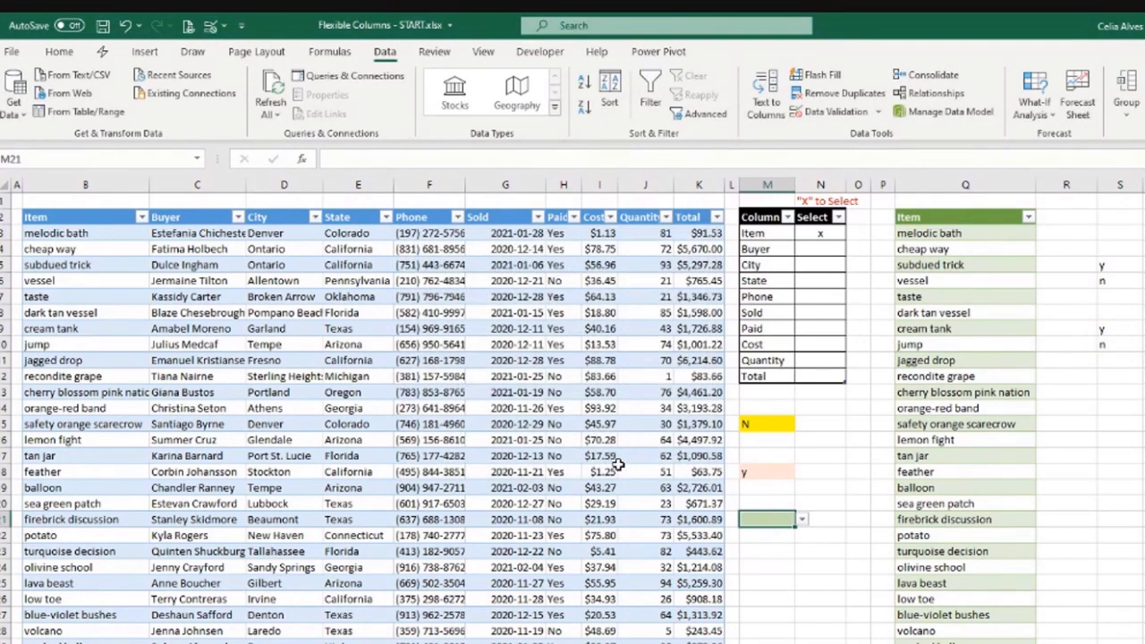
pyautogui.click(804, 520)
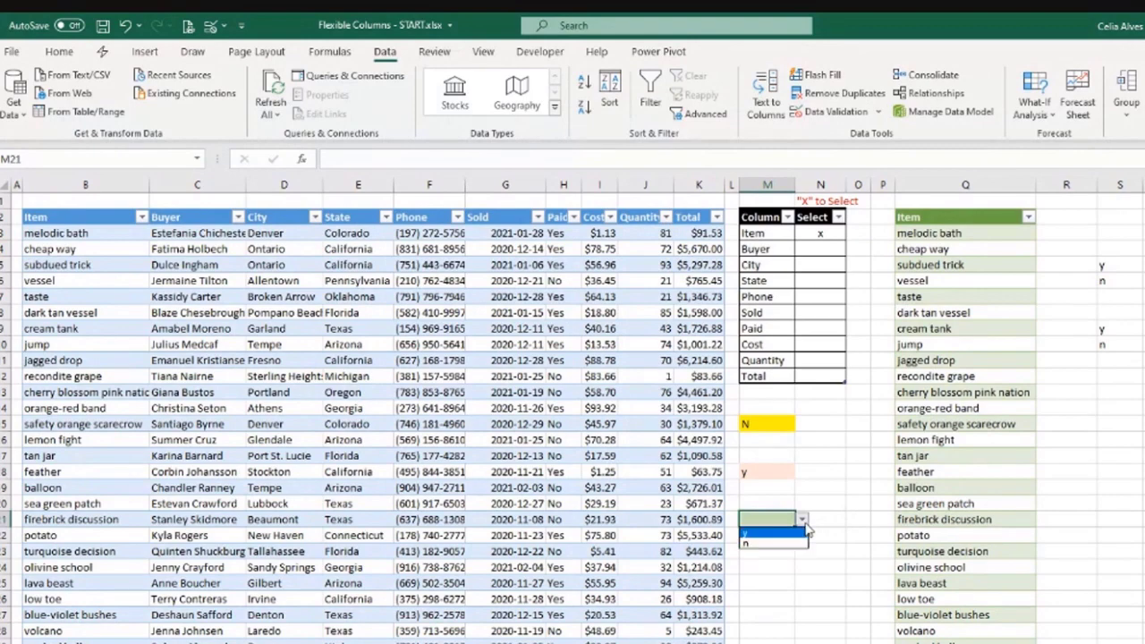
pyautogui.click(780, 518)
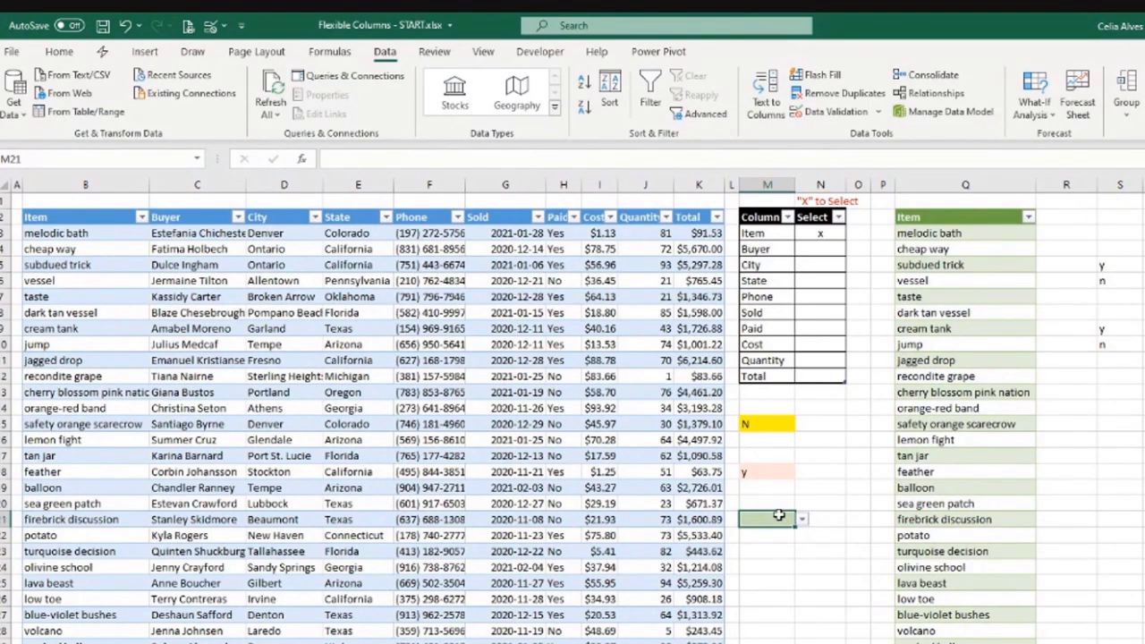
pyautogui.write('y')
pyautogui.press('Return')
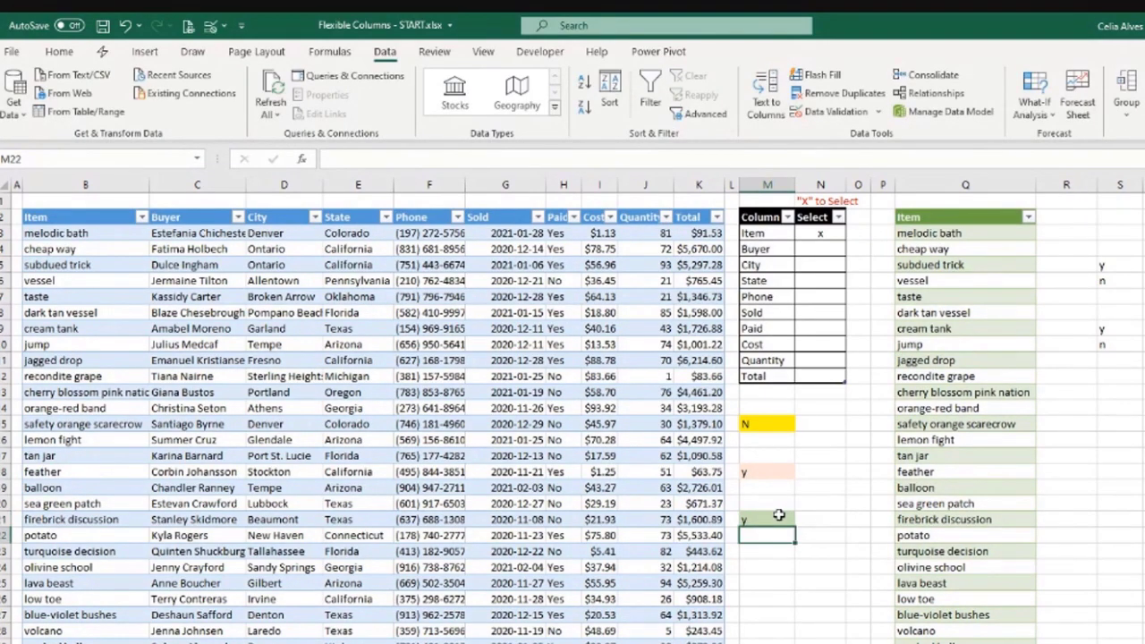
# - Enter uppercase Y in M21 and check that it is accepted
pyautogui.click(780, 517)
pyautogui.click(802, 523)
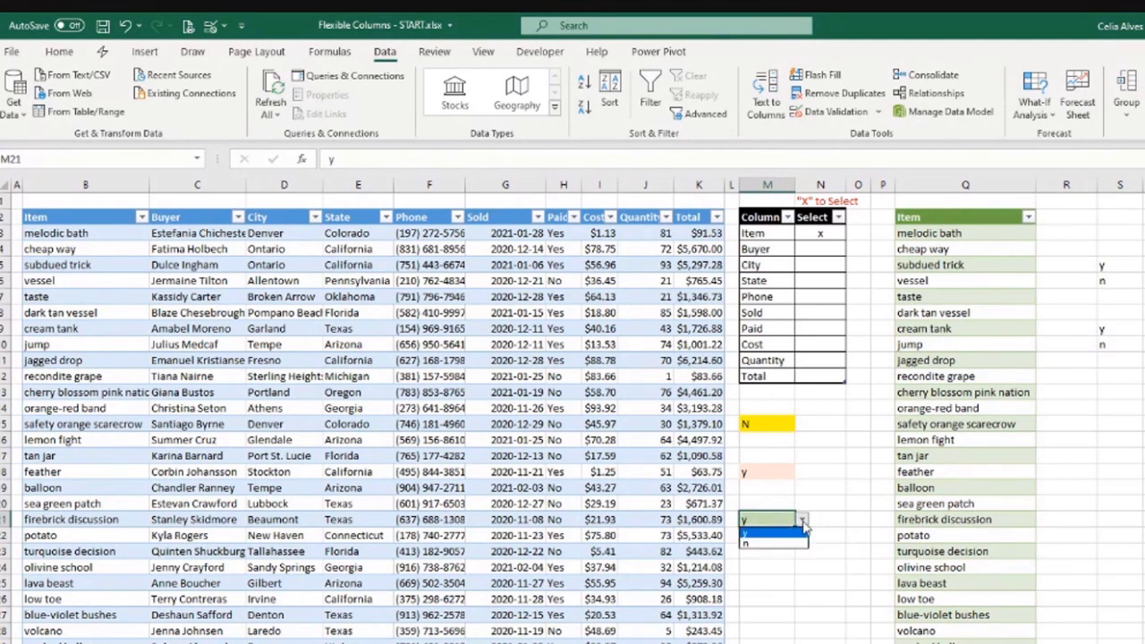
pyautogui.click(797, 529)
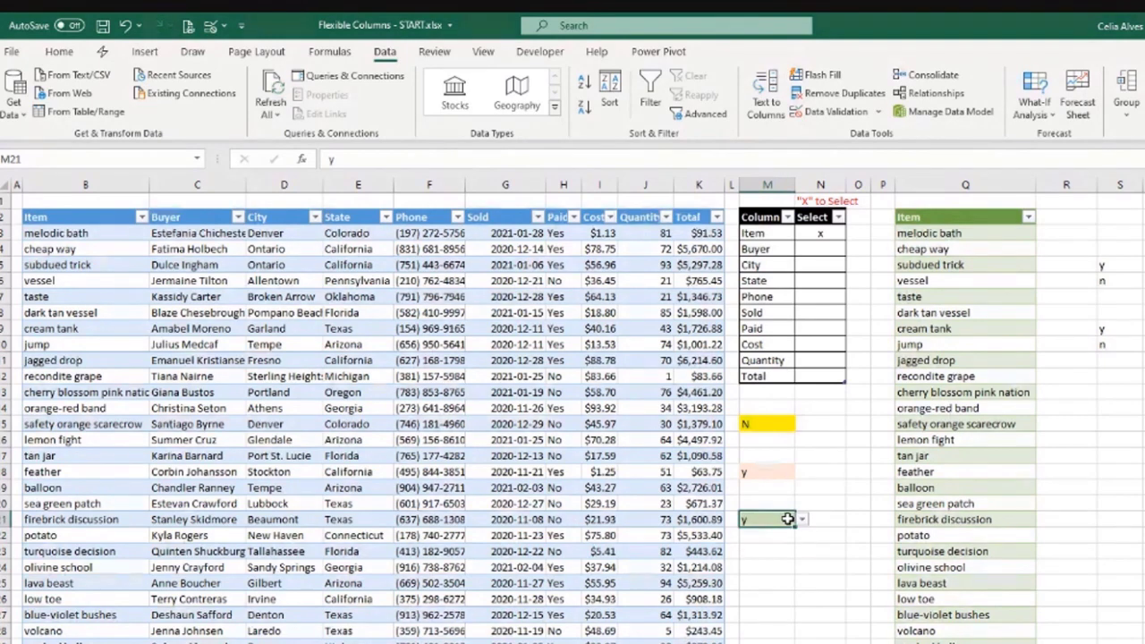
pyautogui.write('Y')
pyautogui.press('Return')
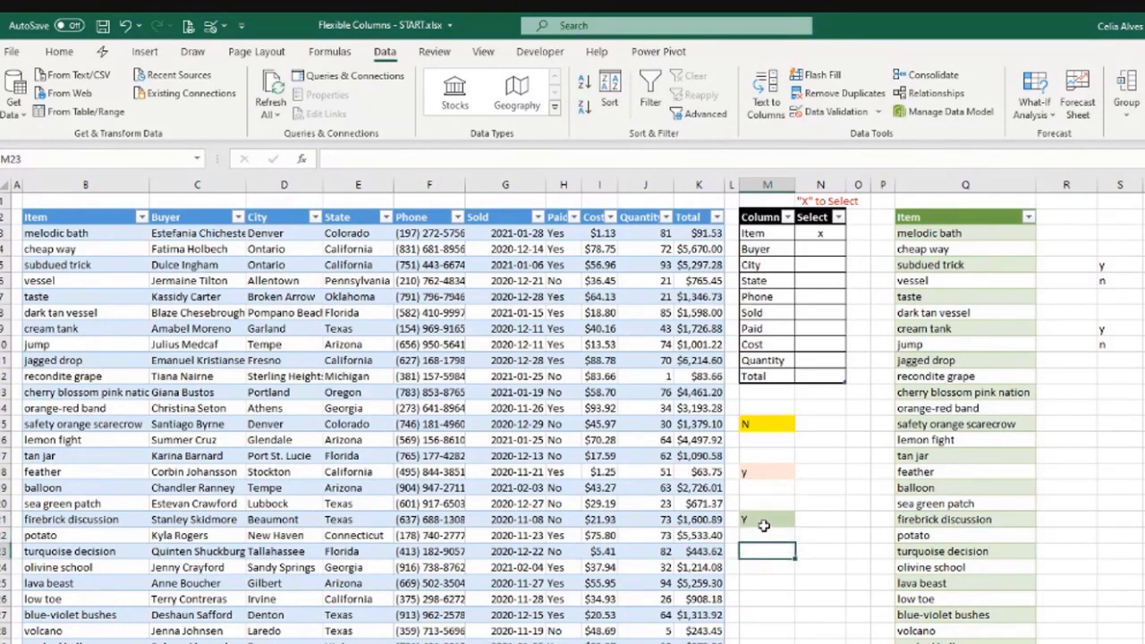
pyautogui.click(762, 519)
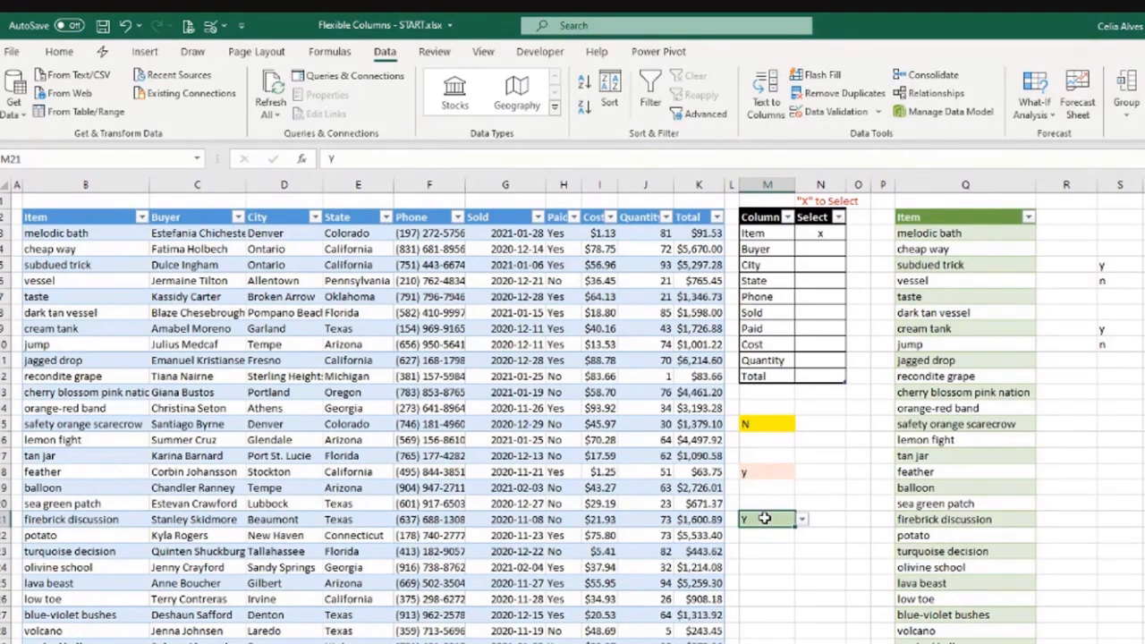
pyautogui.press('Return')
pyautogui.click(768, 518)
pyautogui.click(777, 537)
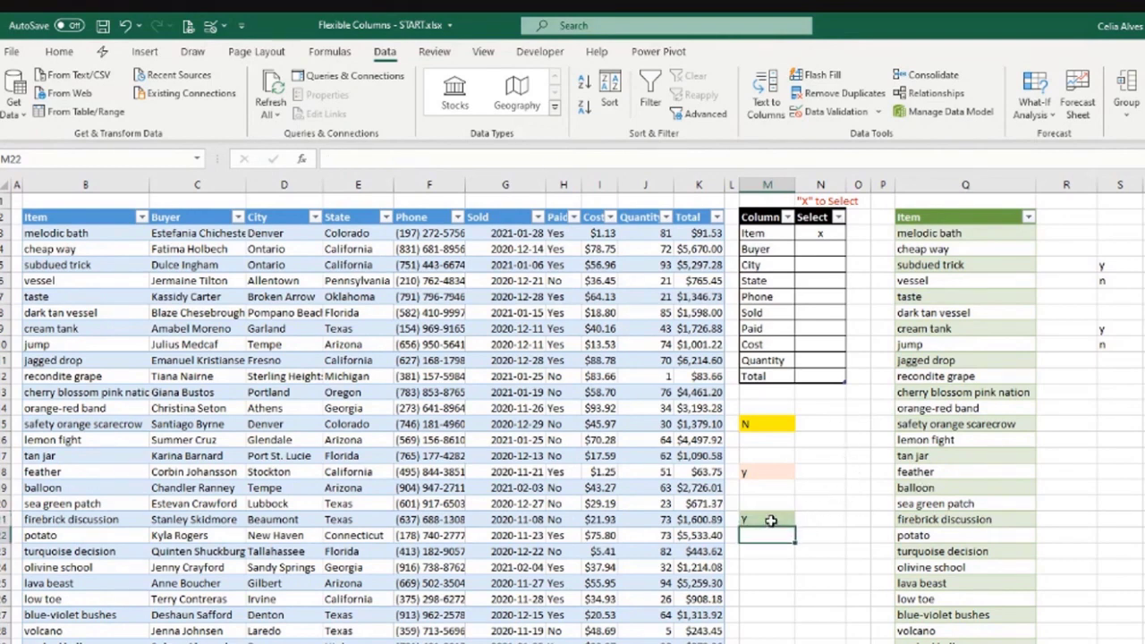
pyautogui.click(767, 519)
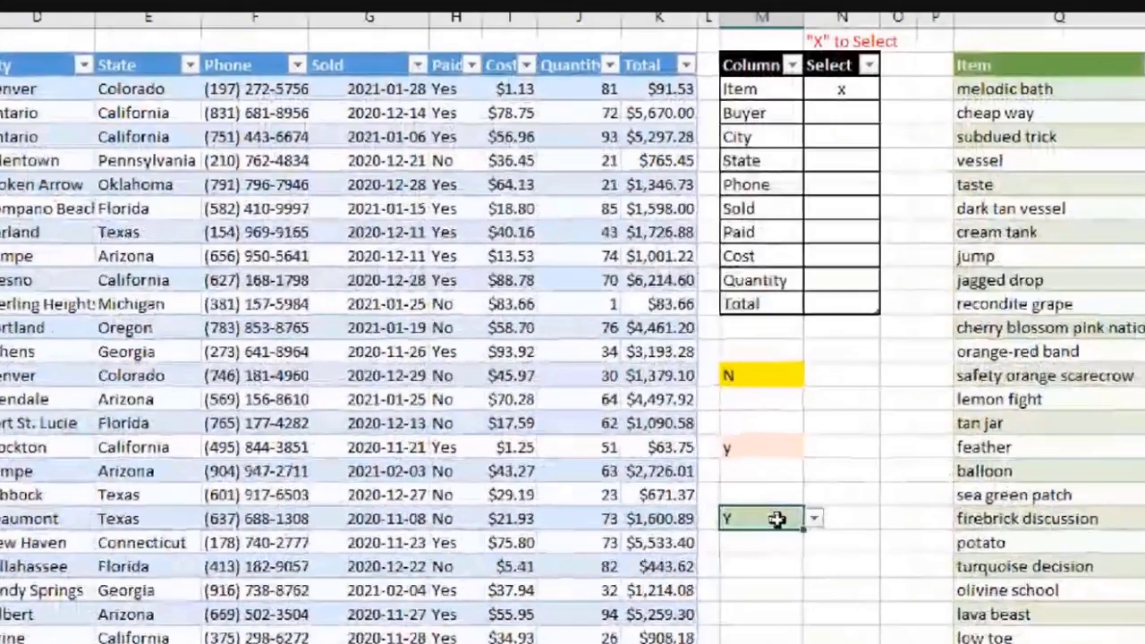
# - Enter uppercase N in M21, then re-edit the cell to leave lowercase n
pyautogui.write('N')
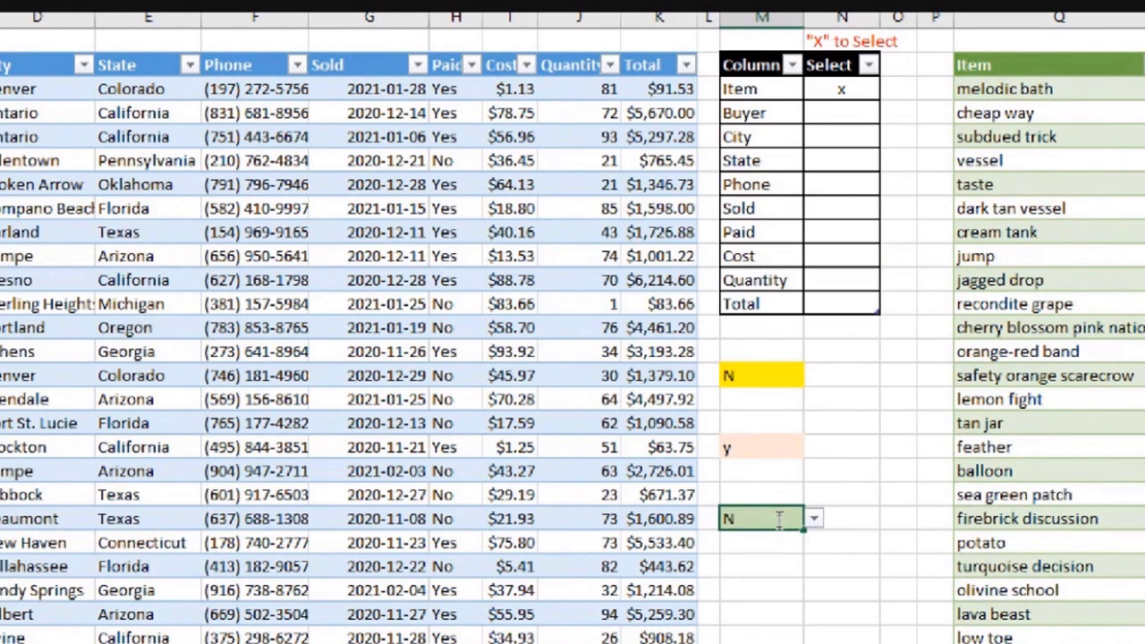
pyautogui.press('Return')
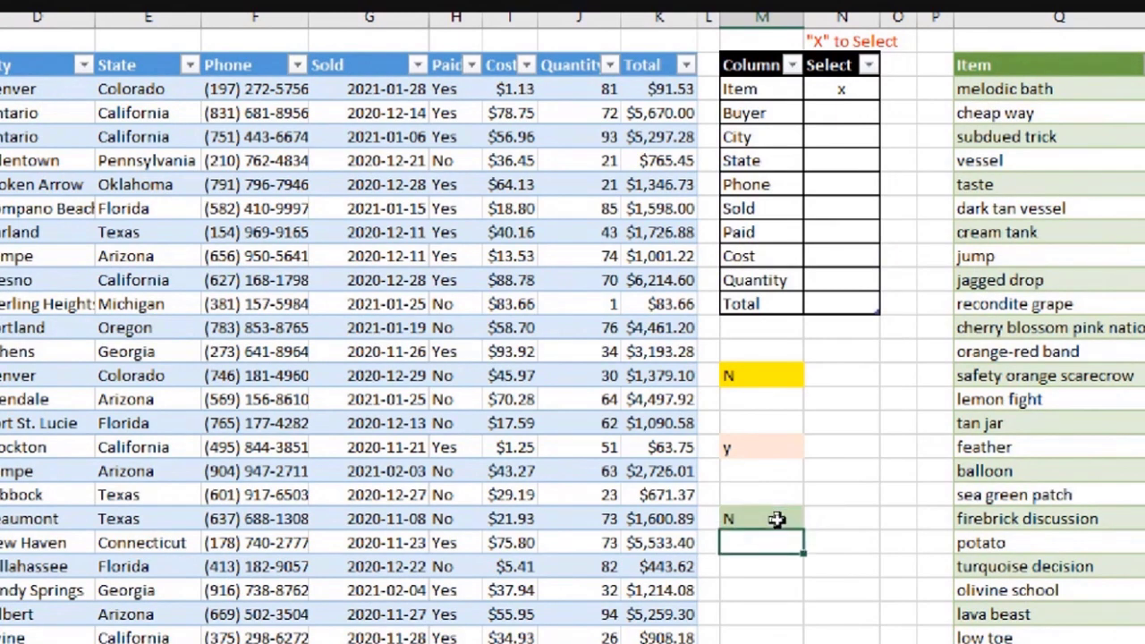
pyautogui.click(777, 519)
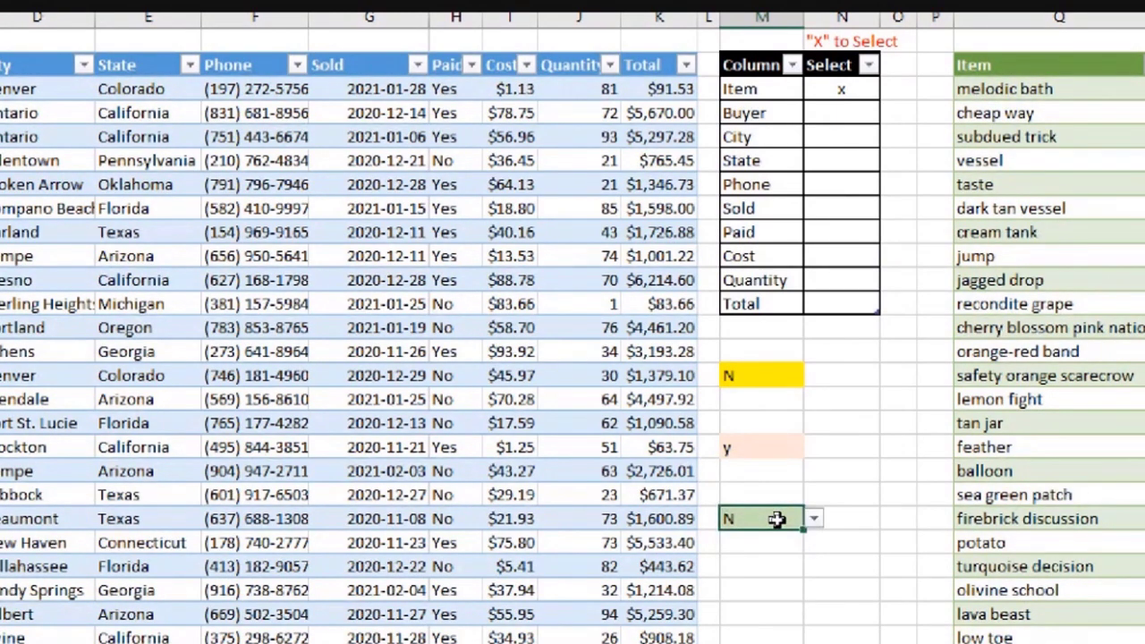
pyautogui.doubleClick(777, 519)
pyautogui.press('Return')
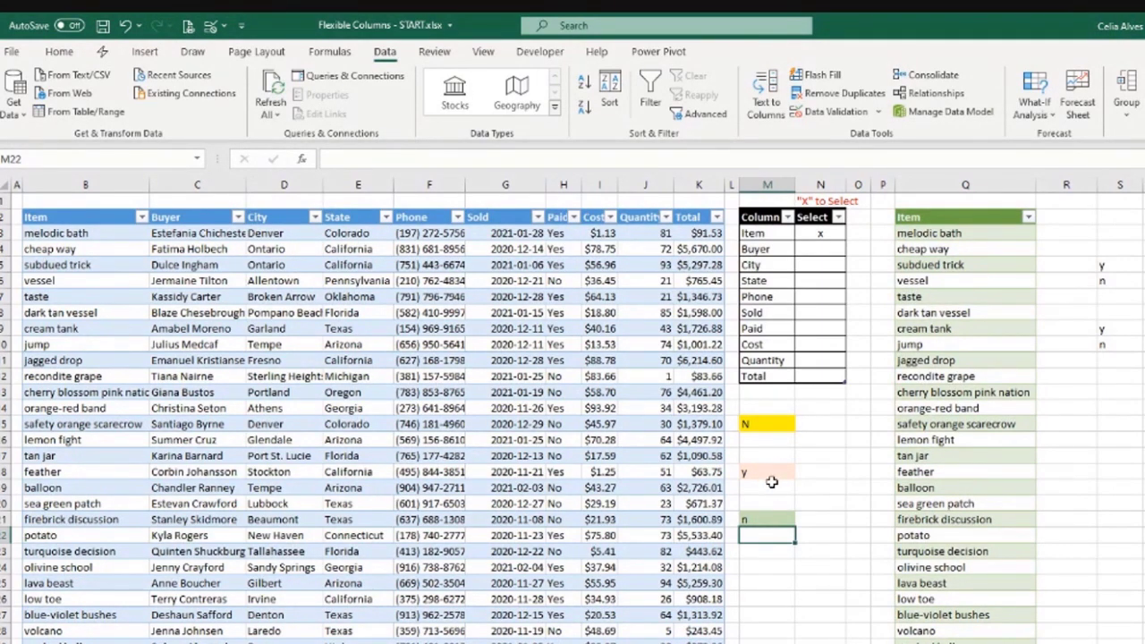
pyautogui.click(765, 472)
pyautogui.click(766, 524)
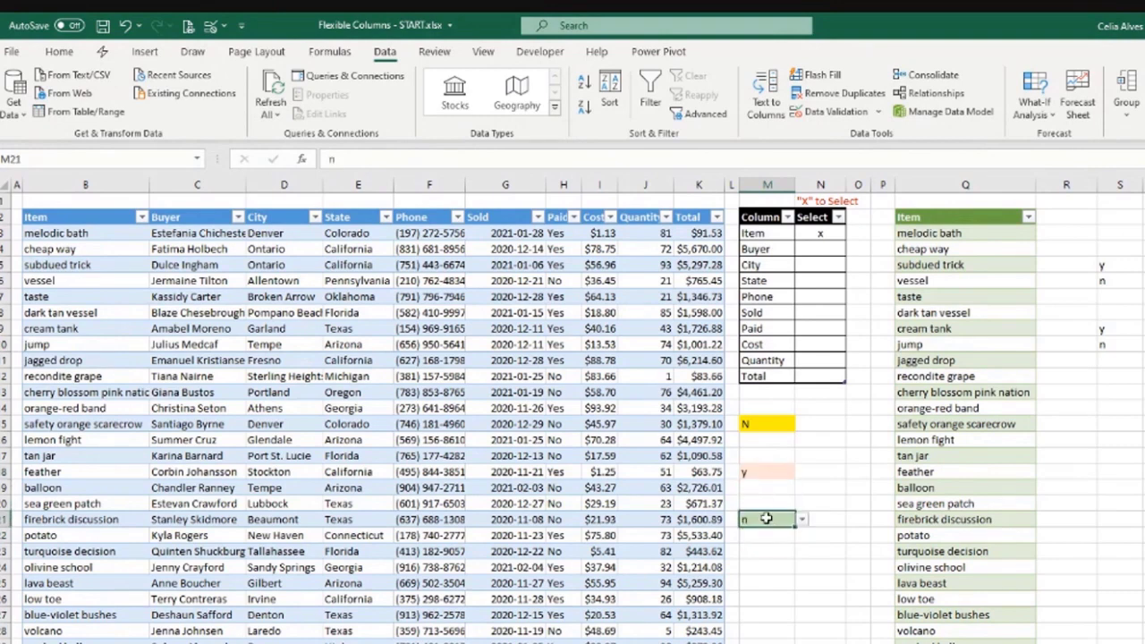
pyautogui.click(768, 479)
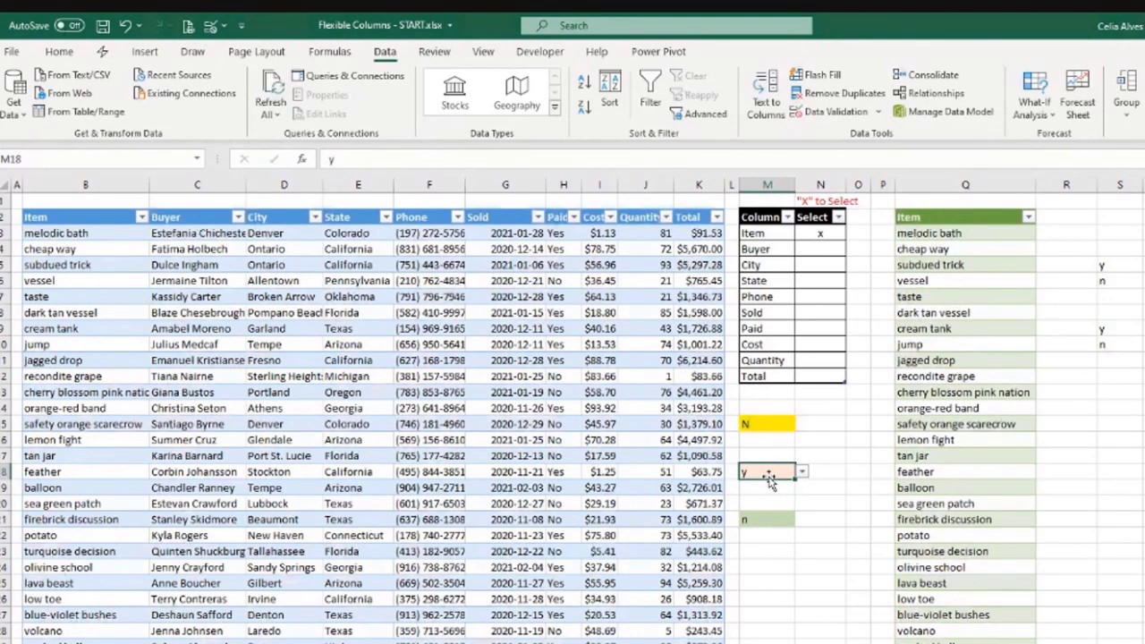
pyautogui.click(765, 519)
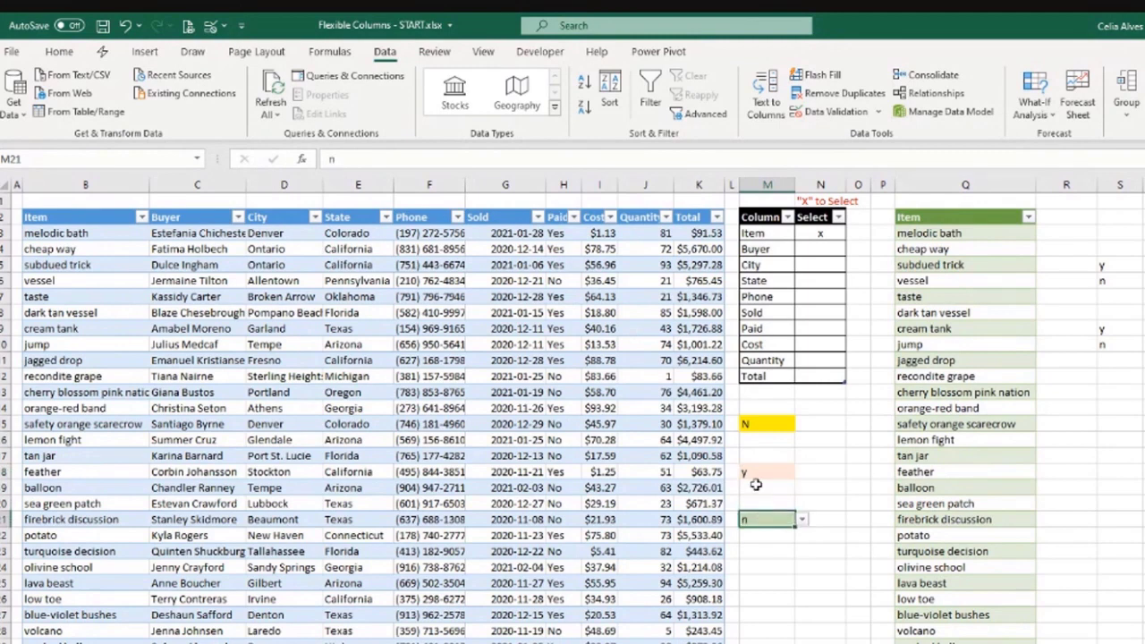
pyautogui.click(765, 425)
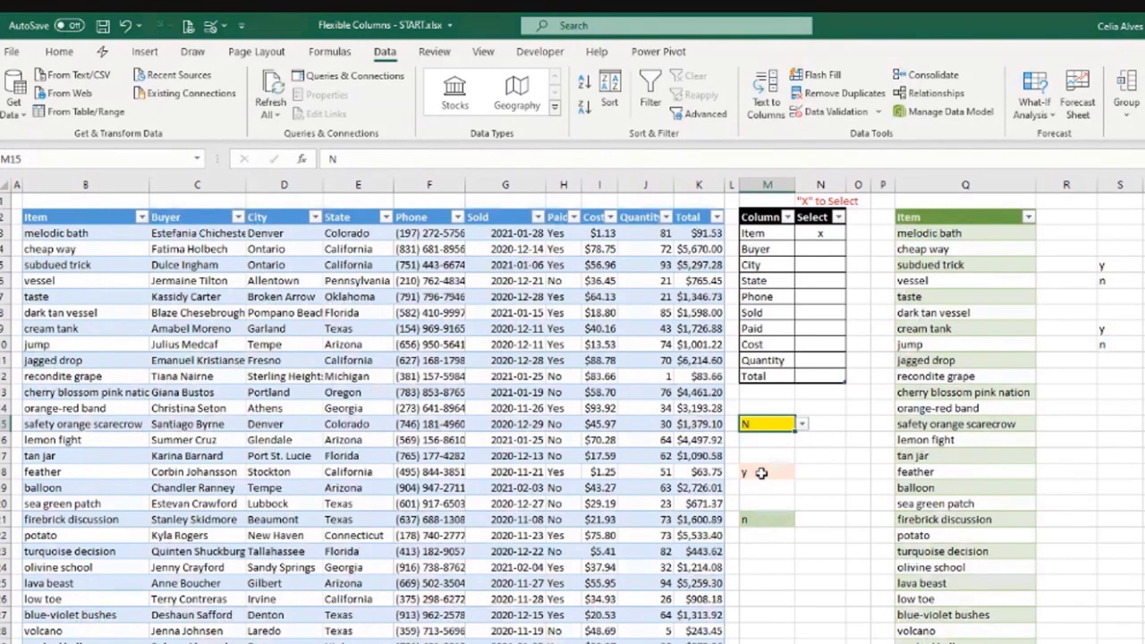
pyautogui.click(760, 473)
pyautogui.click(759, 522)
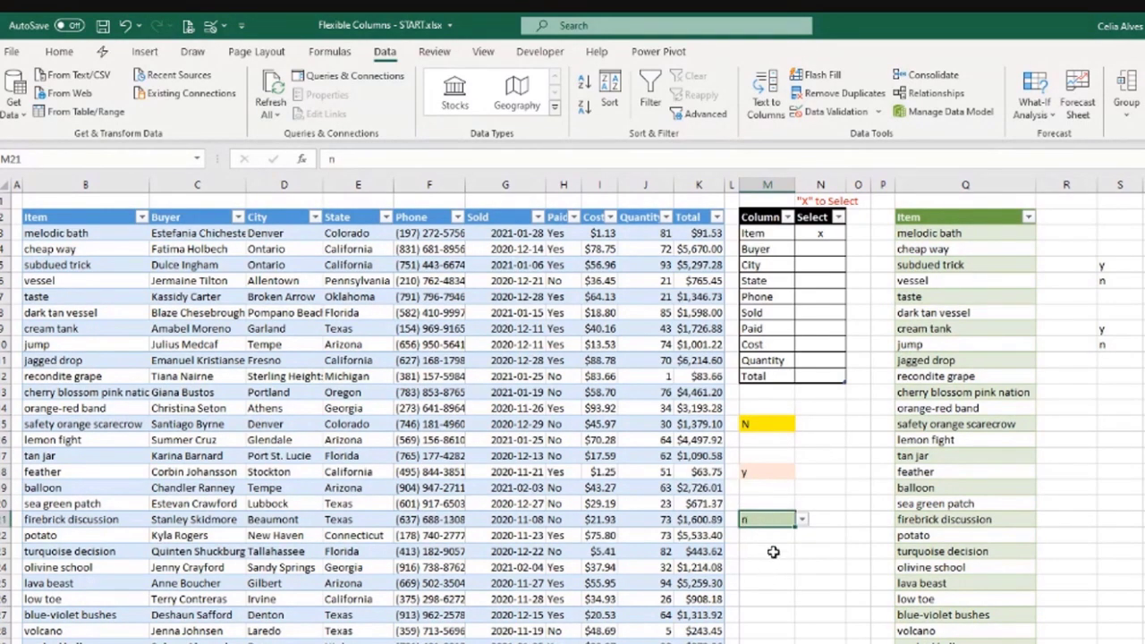